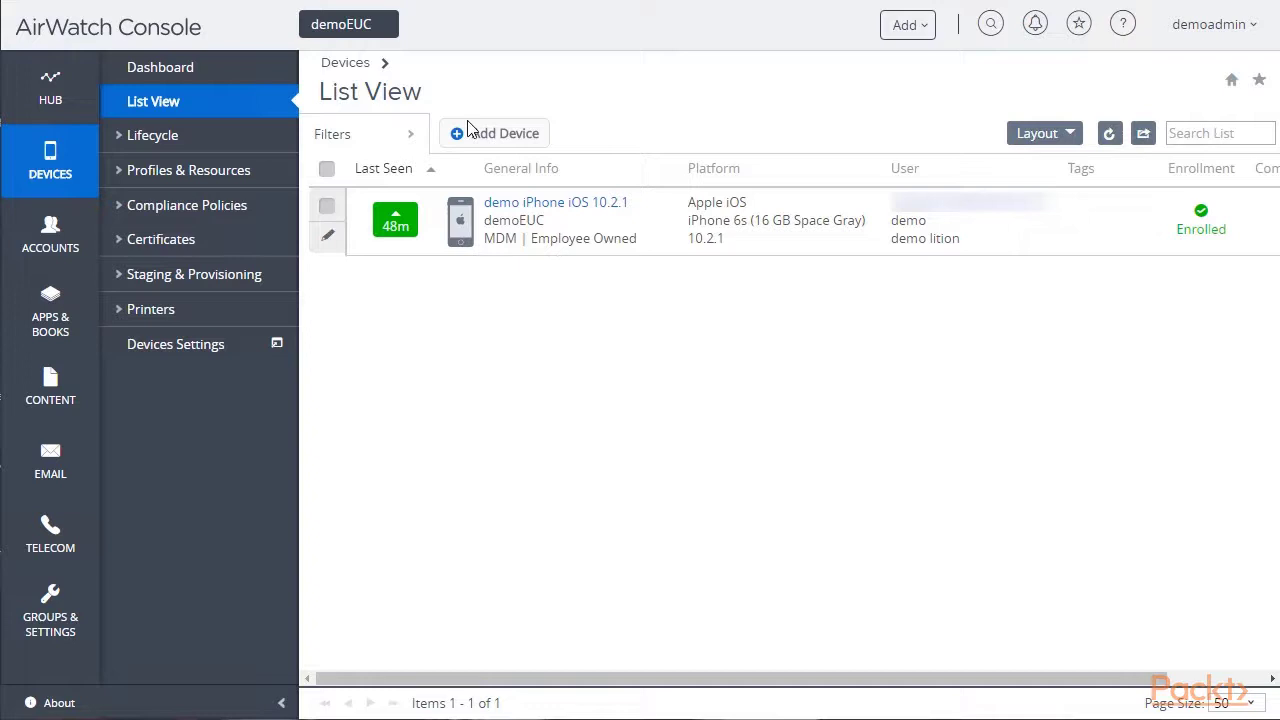
# - Add a Content Locker category named "PDFs" with the description "documents" and save it
pyautogui.click(48, 386)
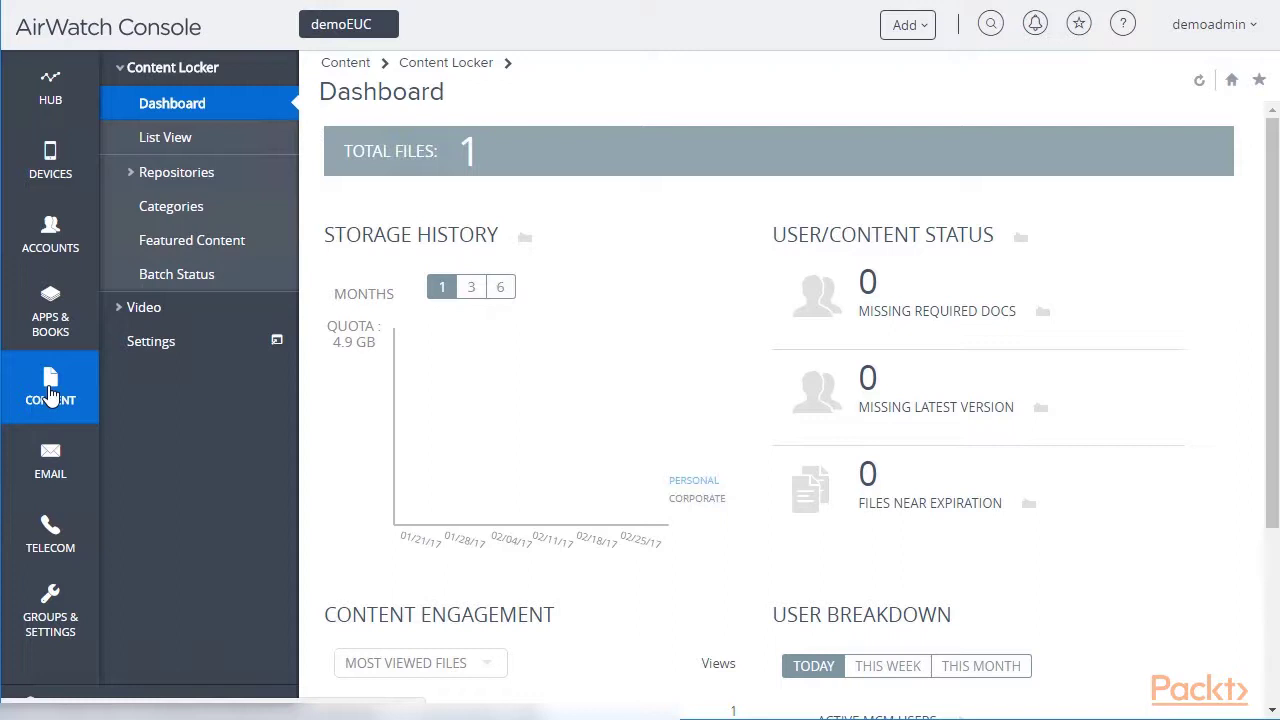
pyautogui.click(165, 212)
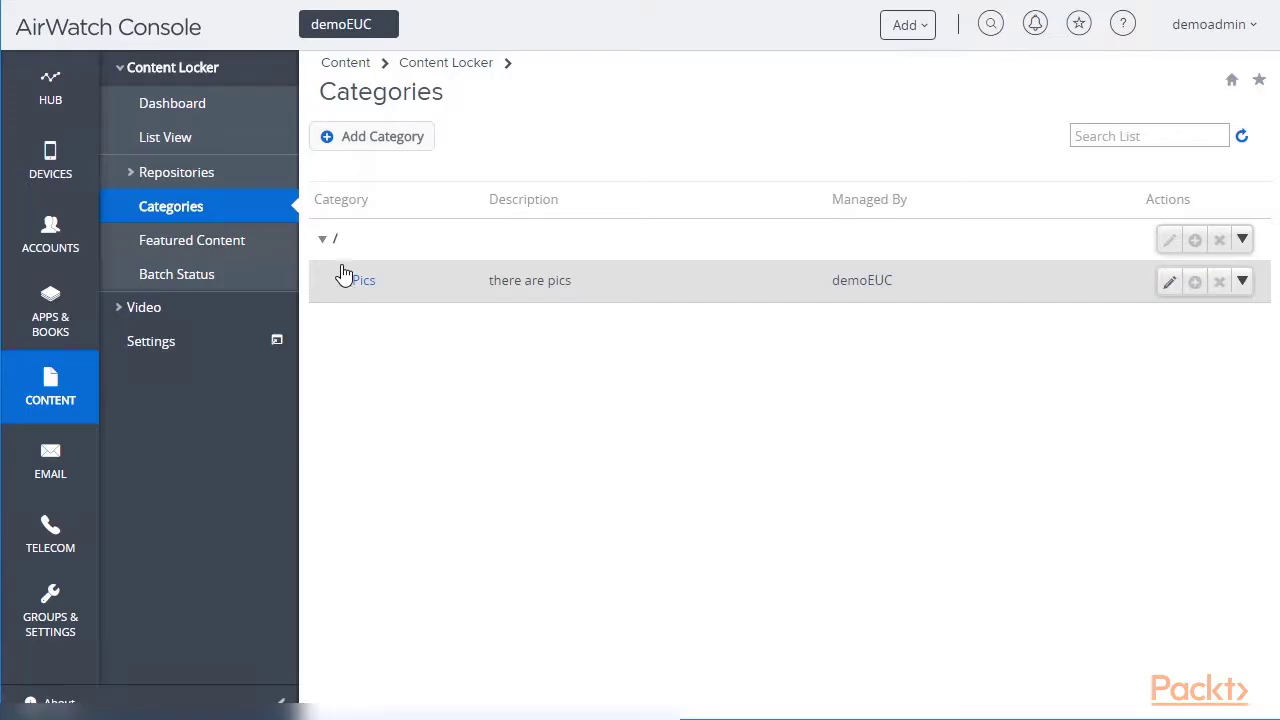
pyautogui.click(358, 140)
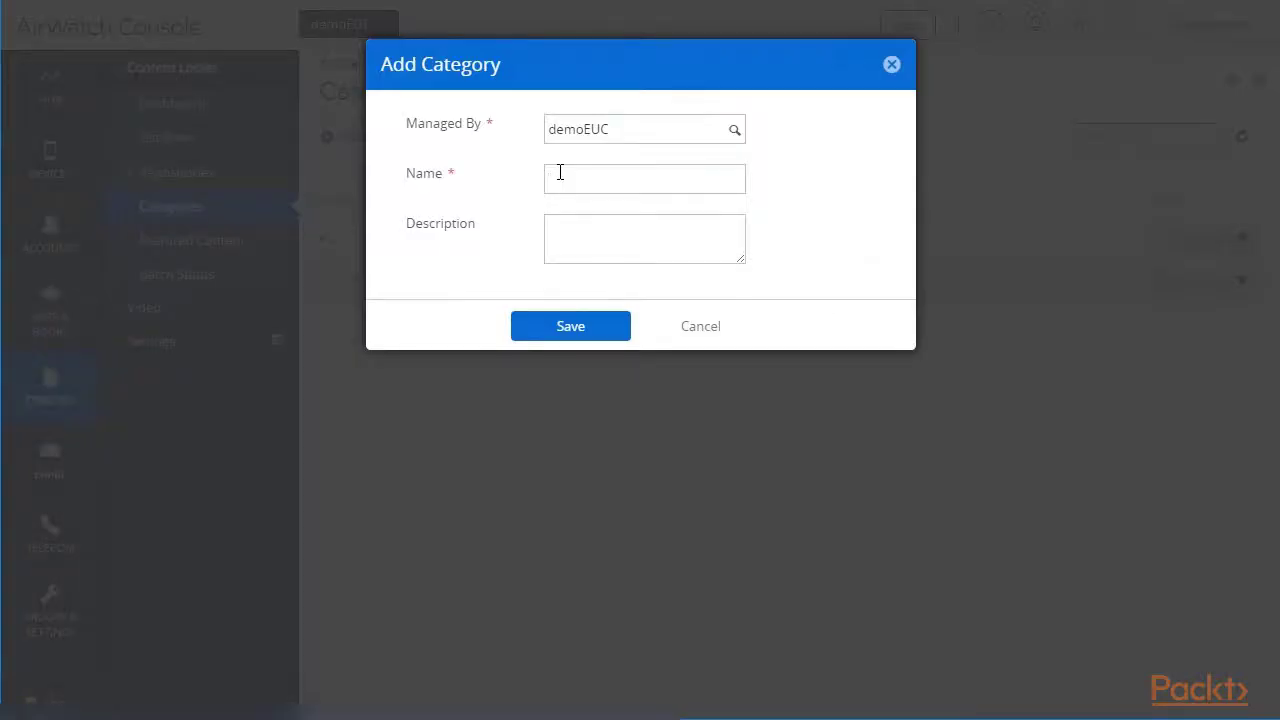
pyautogui.write('PDFs')
pyautogui.click(602, 236)
pyautogui.write('documents')
pyautogui.click(611, 331)
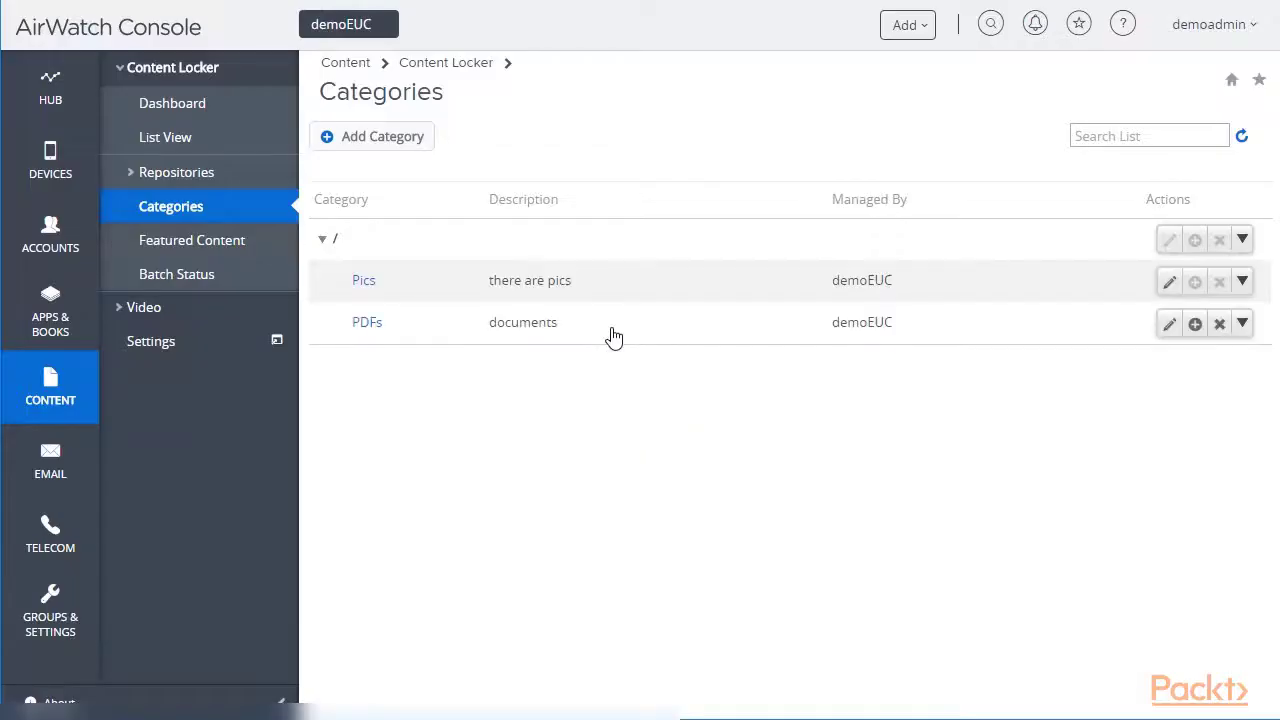
# - Upload the vmware-airwatch-2 PNG file from the shared ppt/files_4_content folder as new AirWatch managed content
pyautogui.click(173, 143)
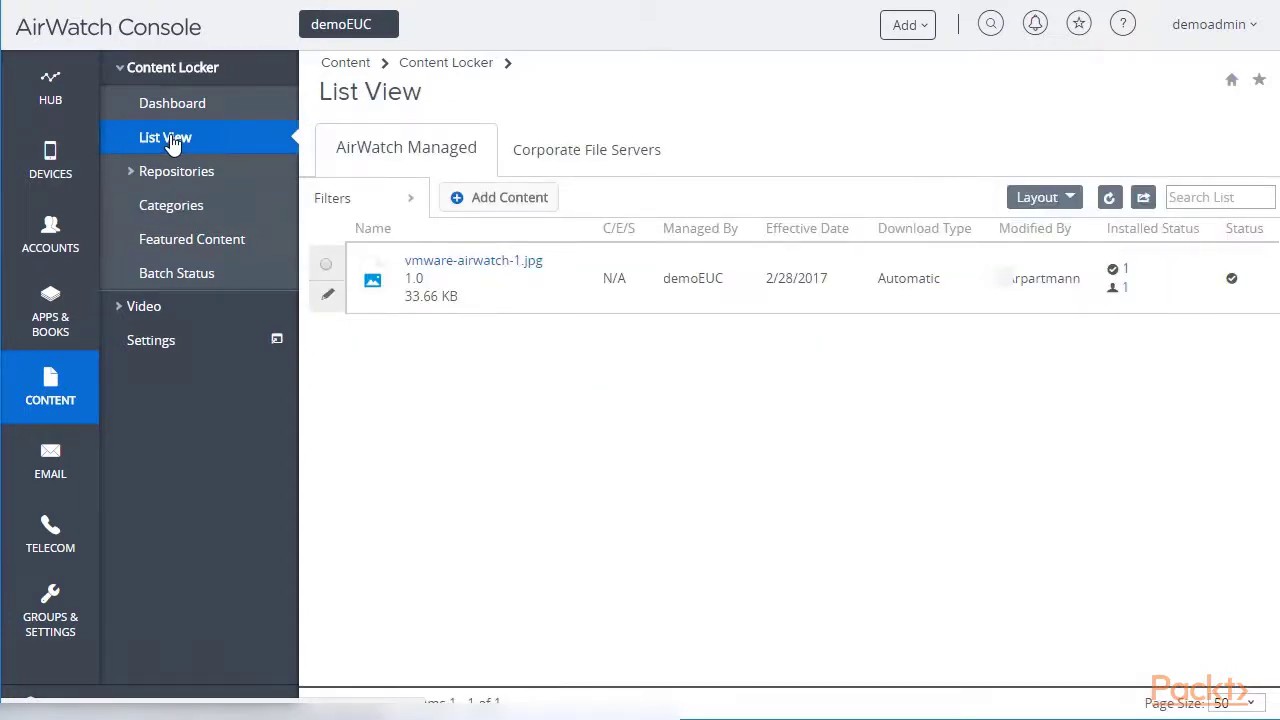
pyautogui.click(503, 199)
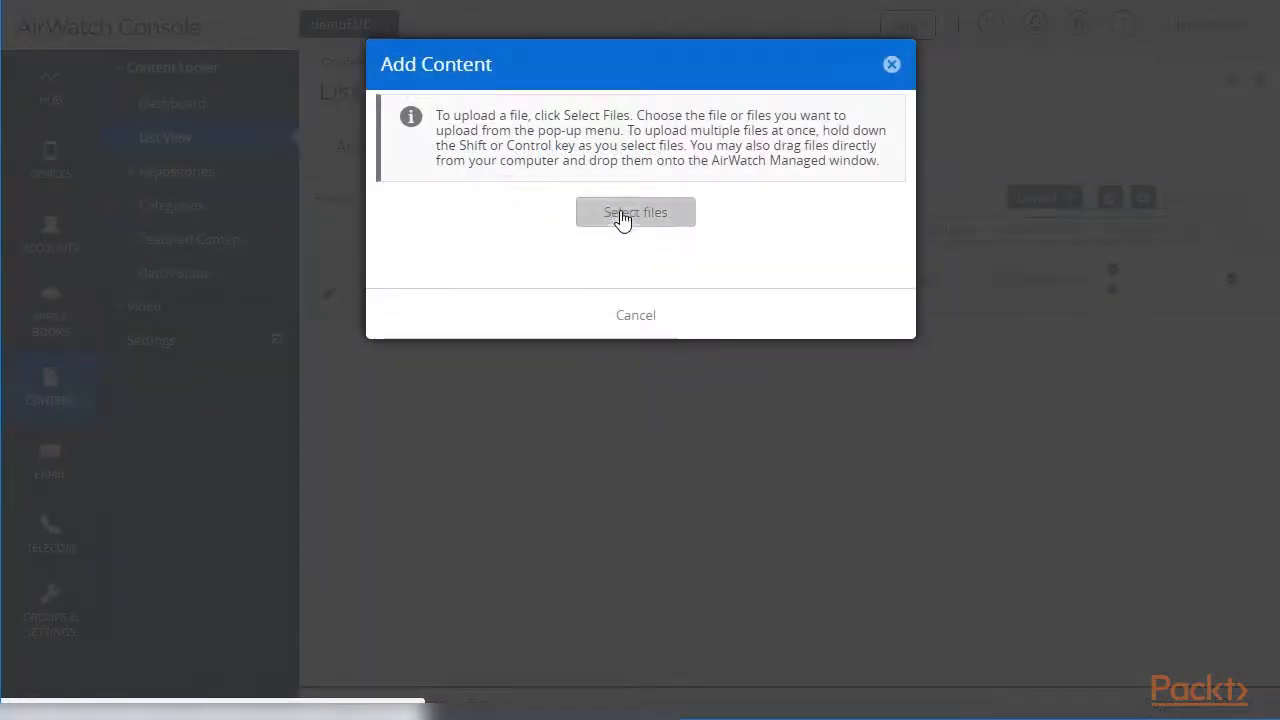
pyautogui.click(624, 218)
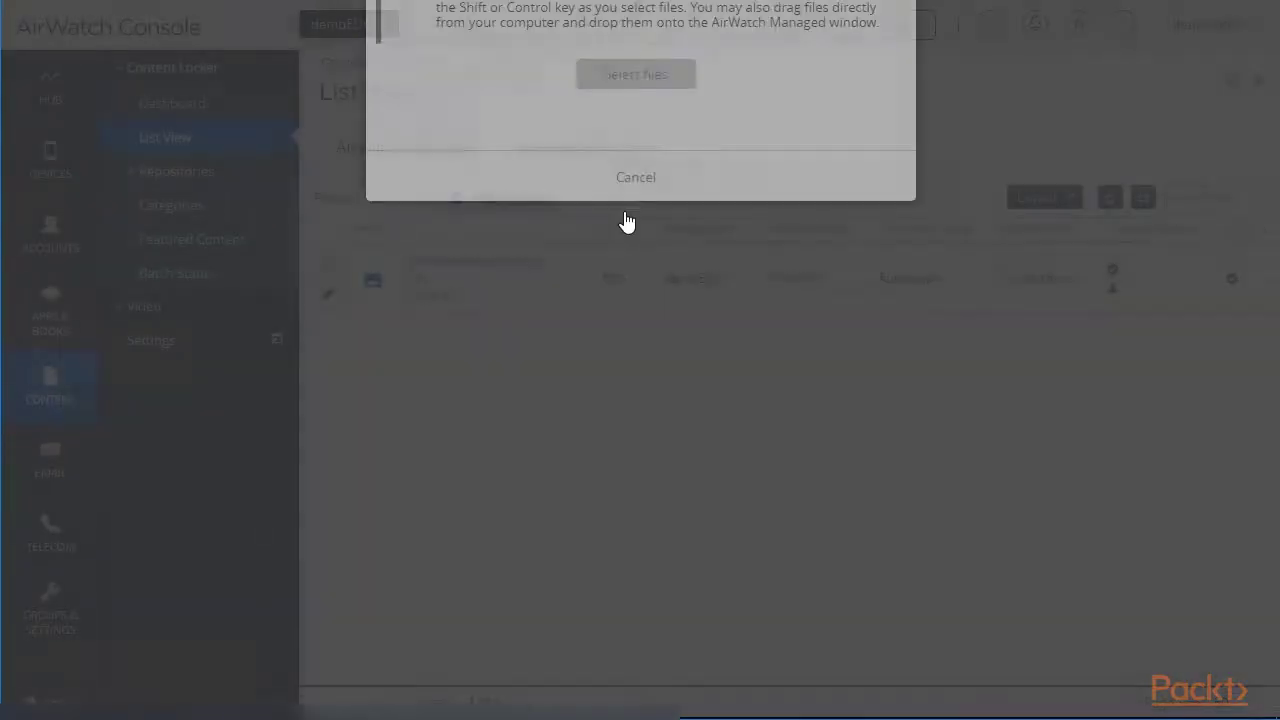
pyautogui.click(100, 365)
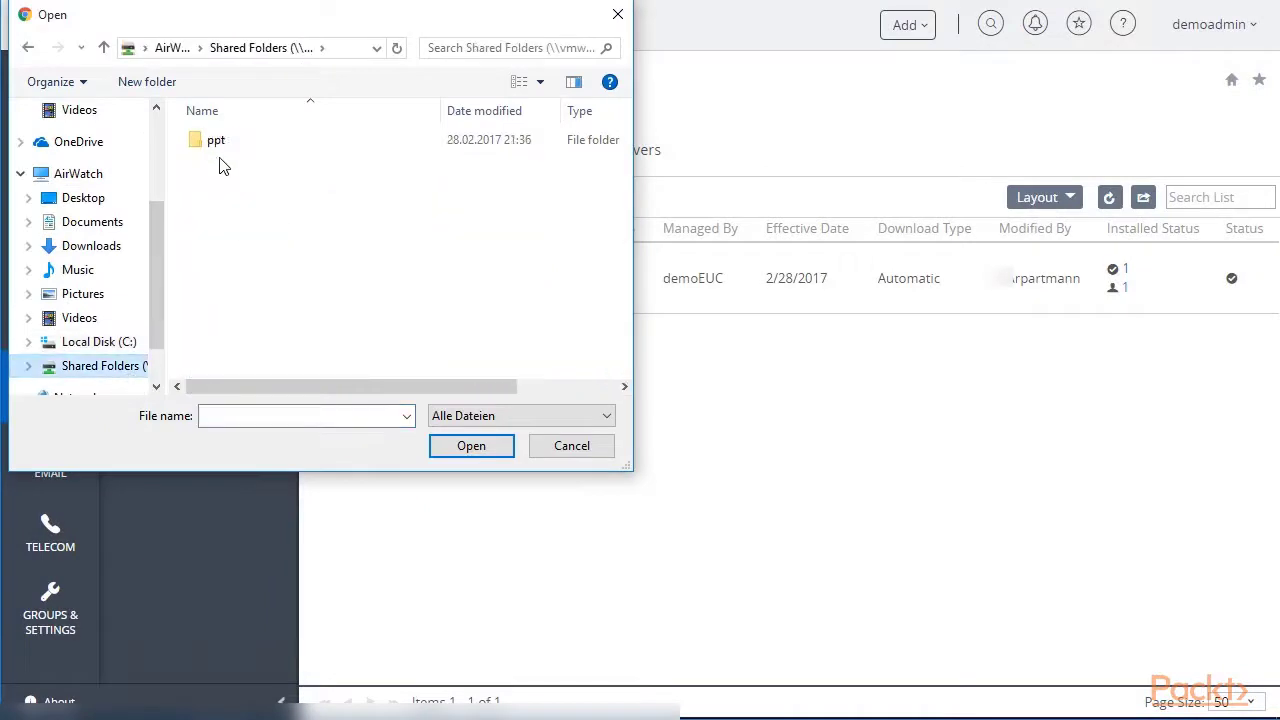
pyautogui.doubleClick(216, 142)
pyautogui.doubleClick(288, 145)
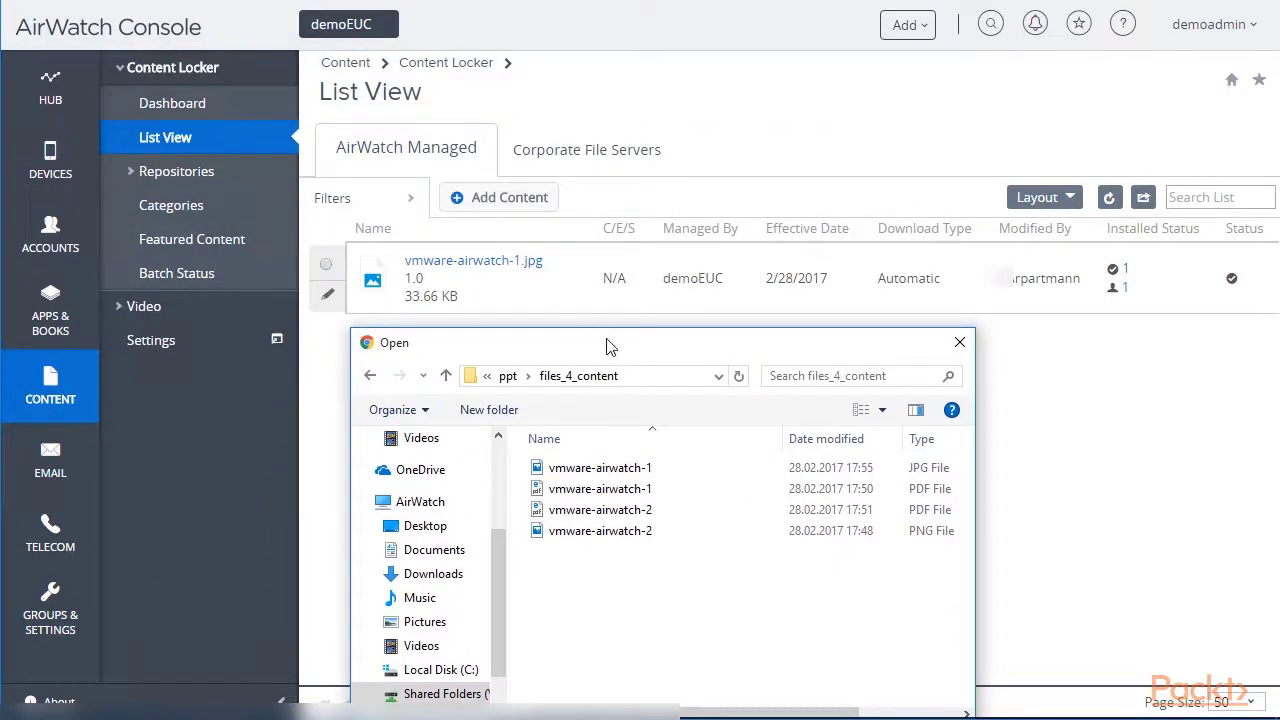
pyautogui.moveTo(608, 343); pyautogui.dragTo(586, 149)
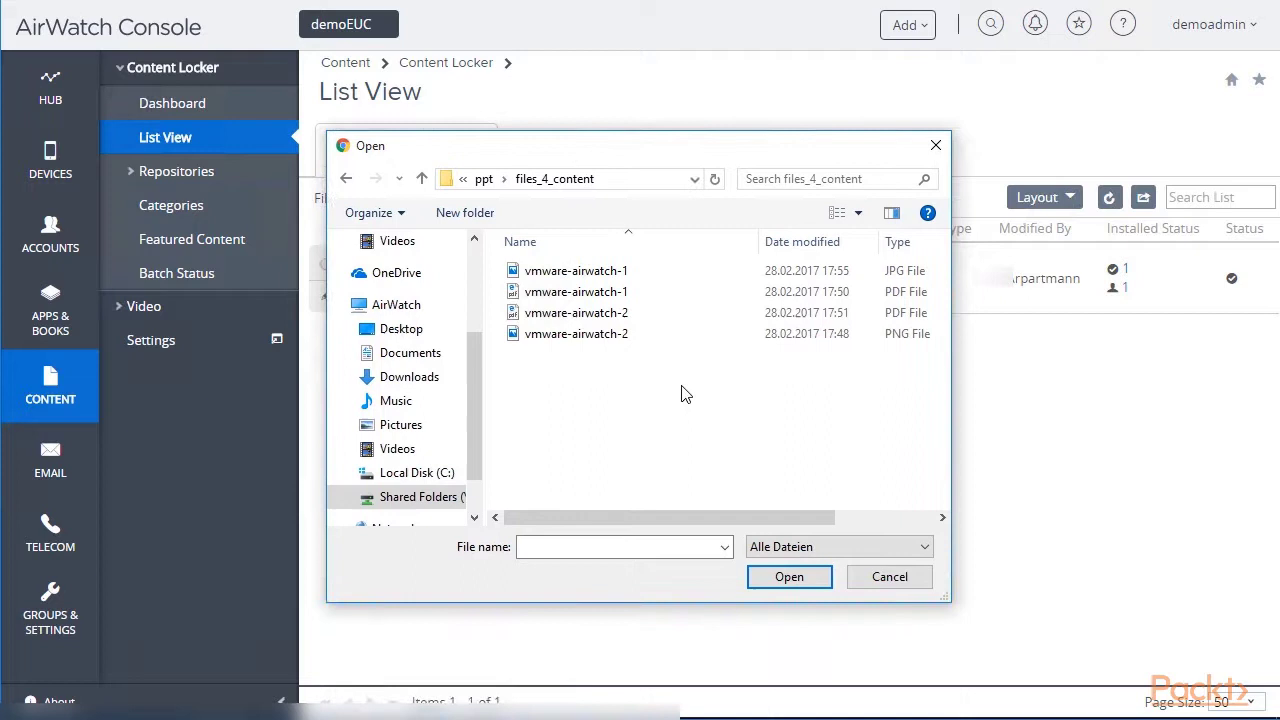
pyautogui.click(558, 343)
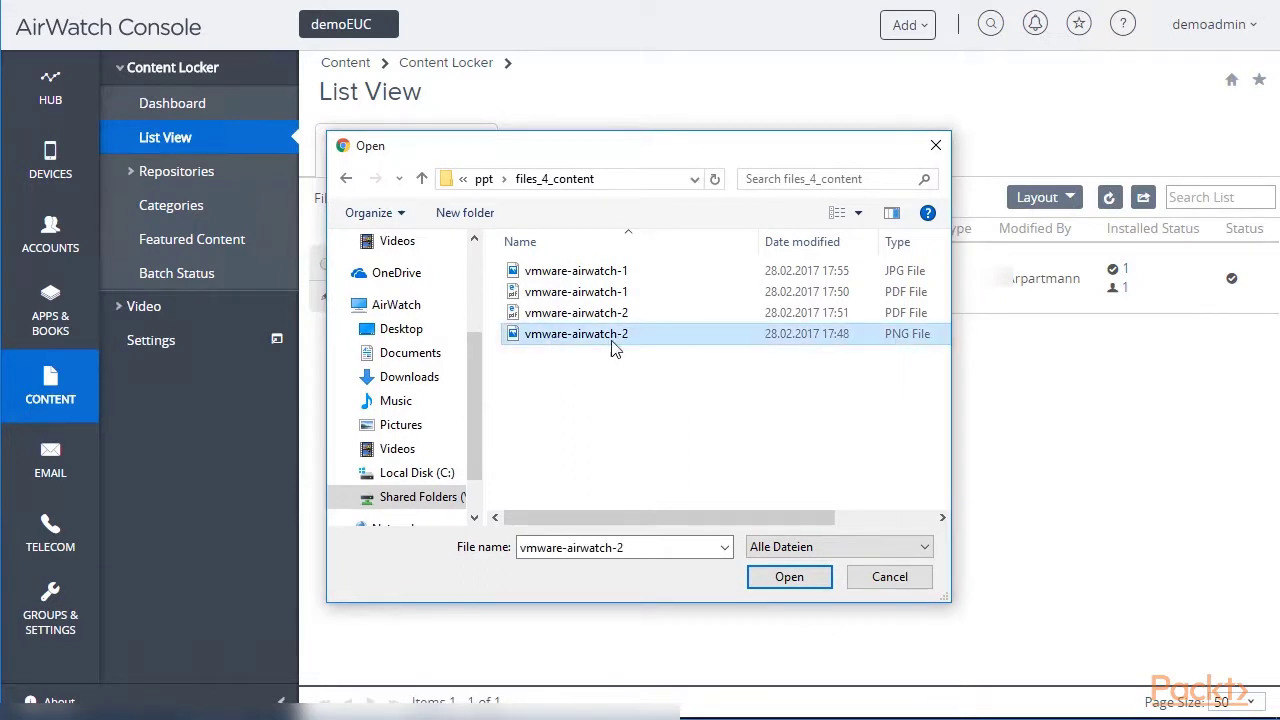
pyautogui.click(789, 577)
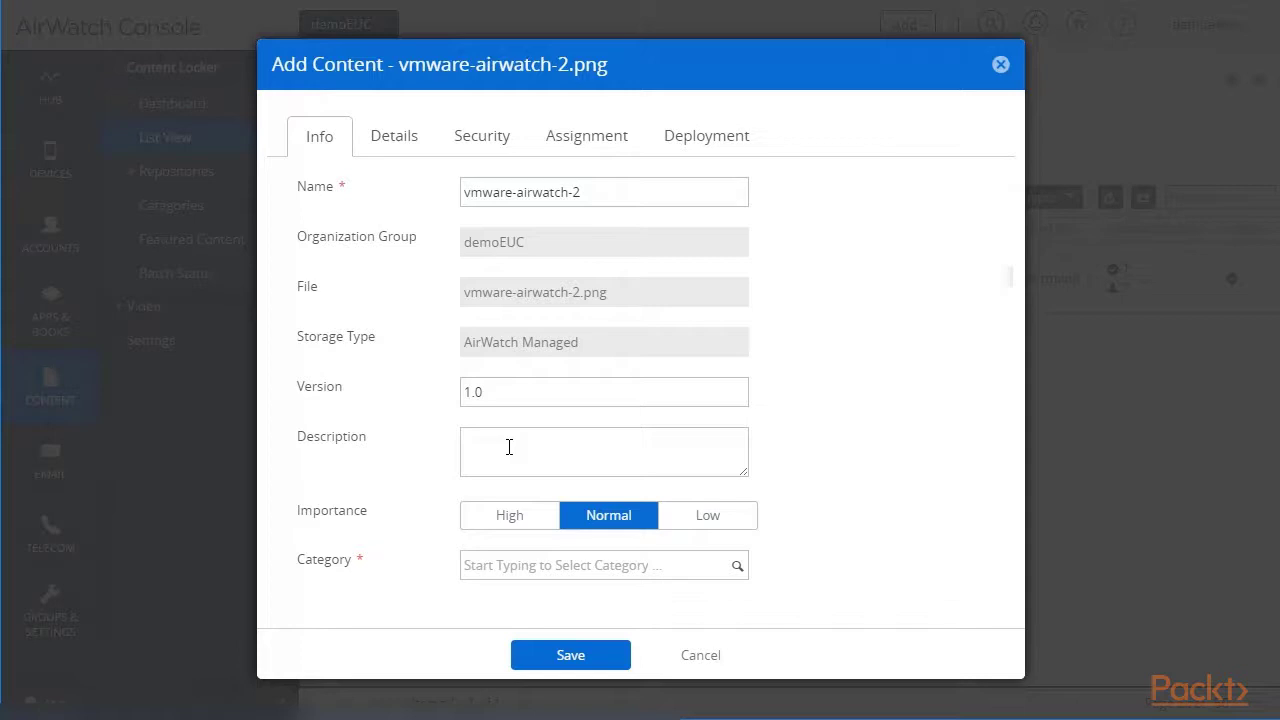
# - Assign the new vmware-airwatch-2.png content to the Pics category
pyautogui.click(549, 566)
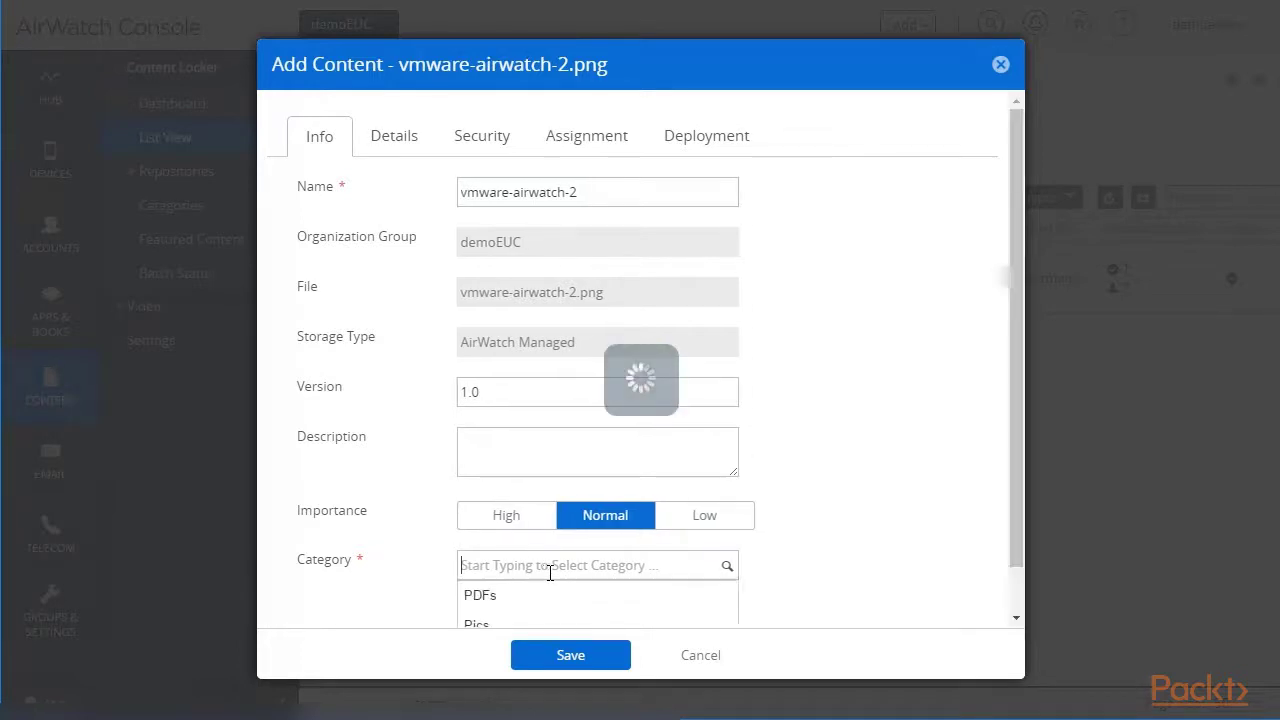
pyautogui.write('pic')
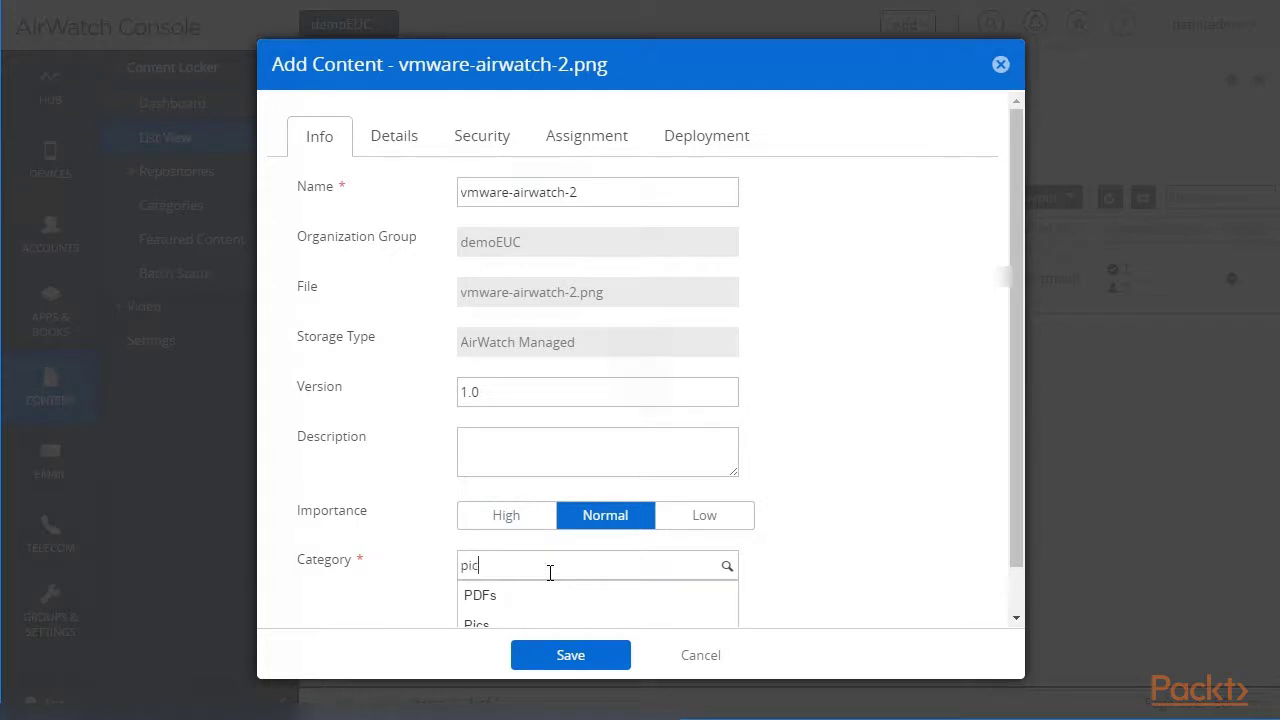
pyautogui.click(501, 598)
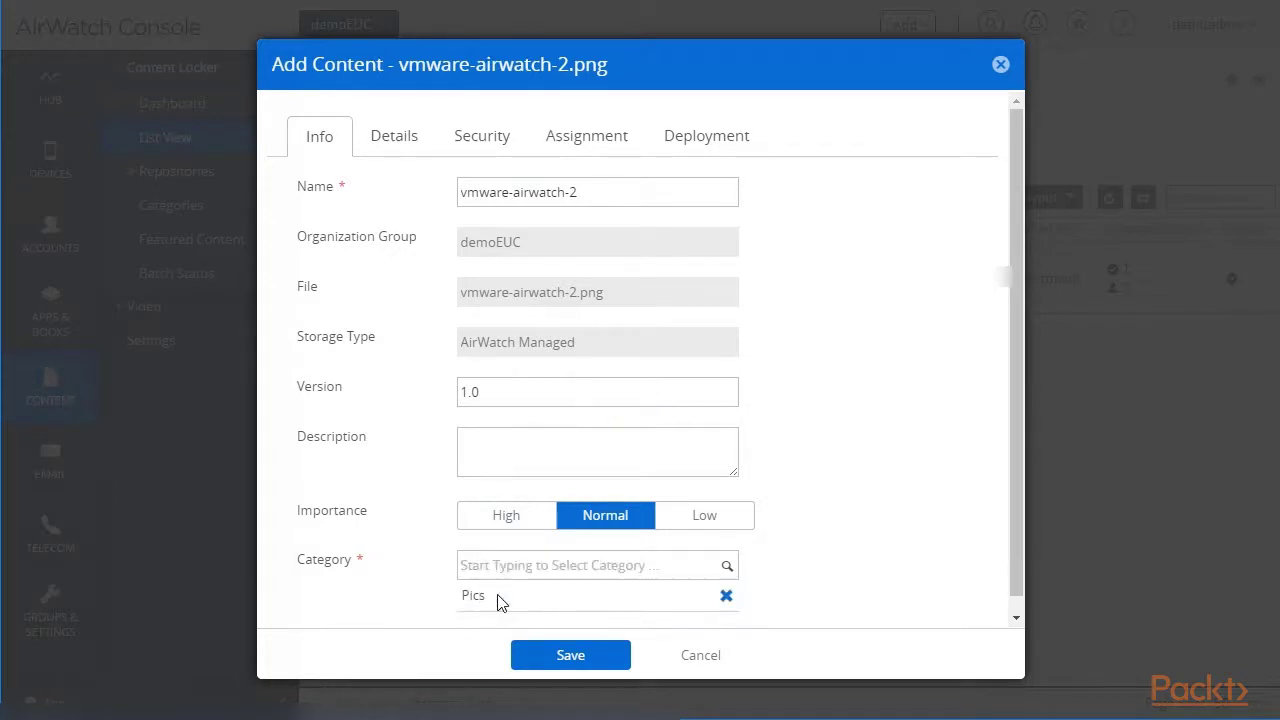
# - Review the details, security and assignment settings of vmware-airwatch-2.png, including the watermark hint and device ownership options
pyautogui.click(395, 150)
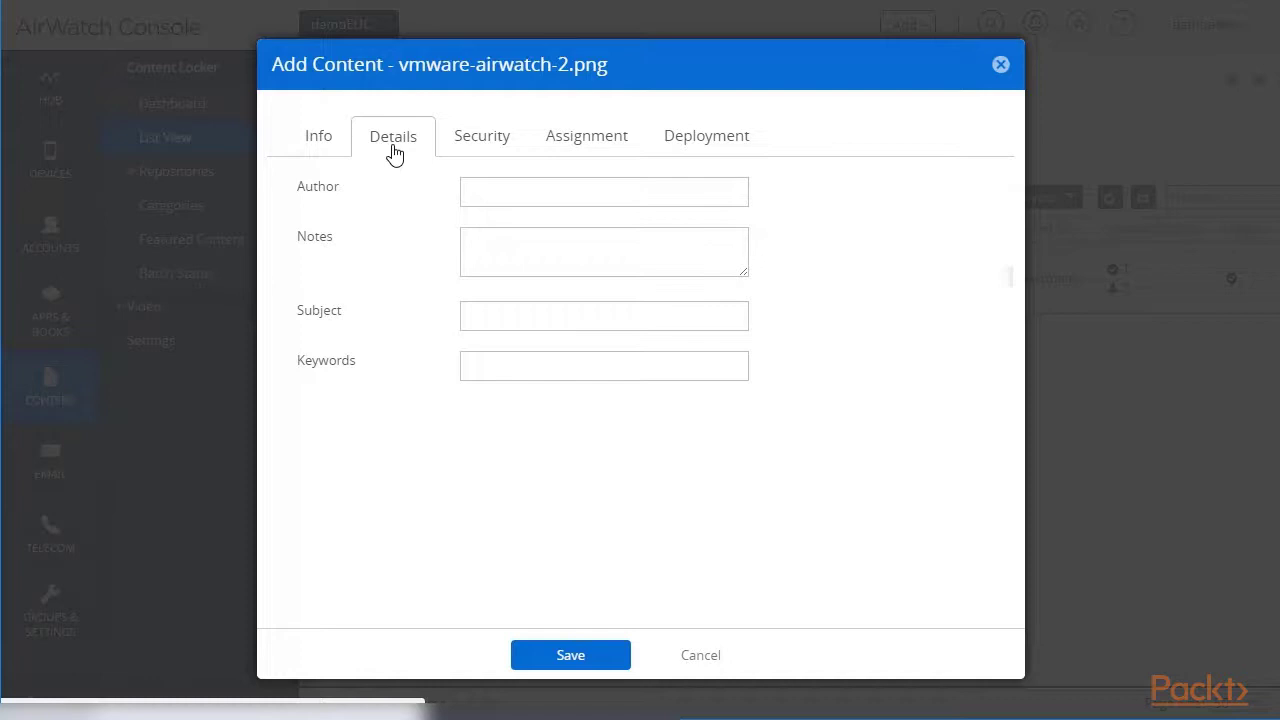
pyautogui.click(487, 147)
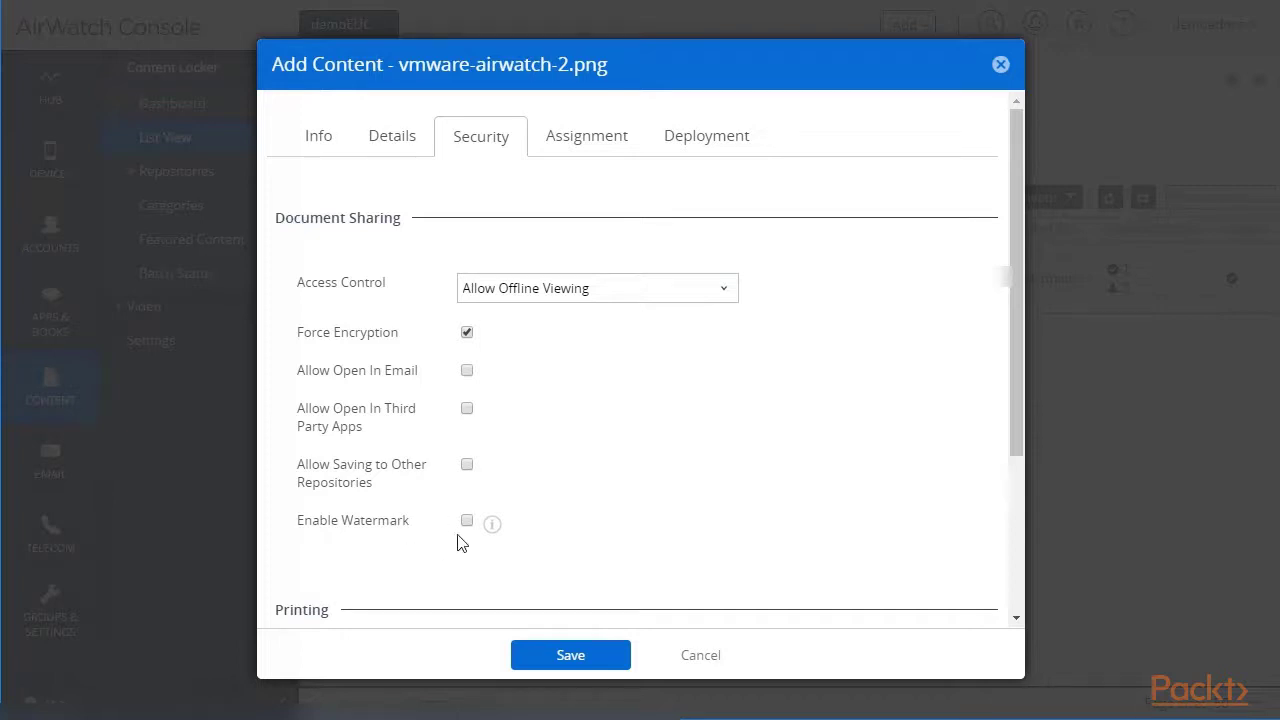
pyautogui.moveTo(489, 524)
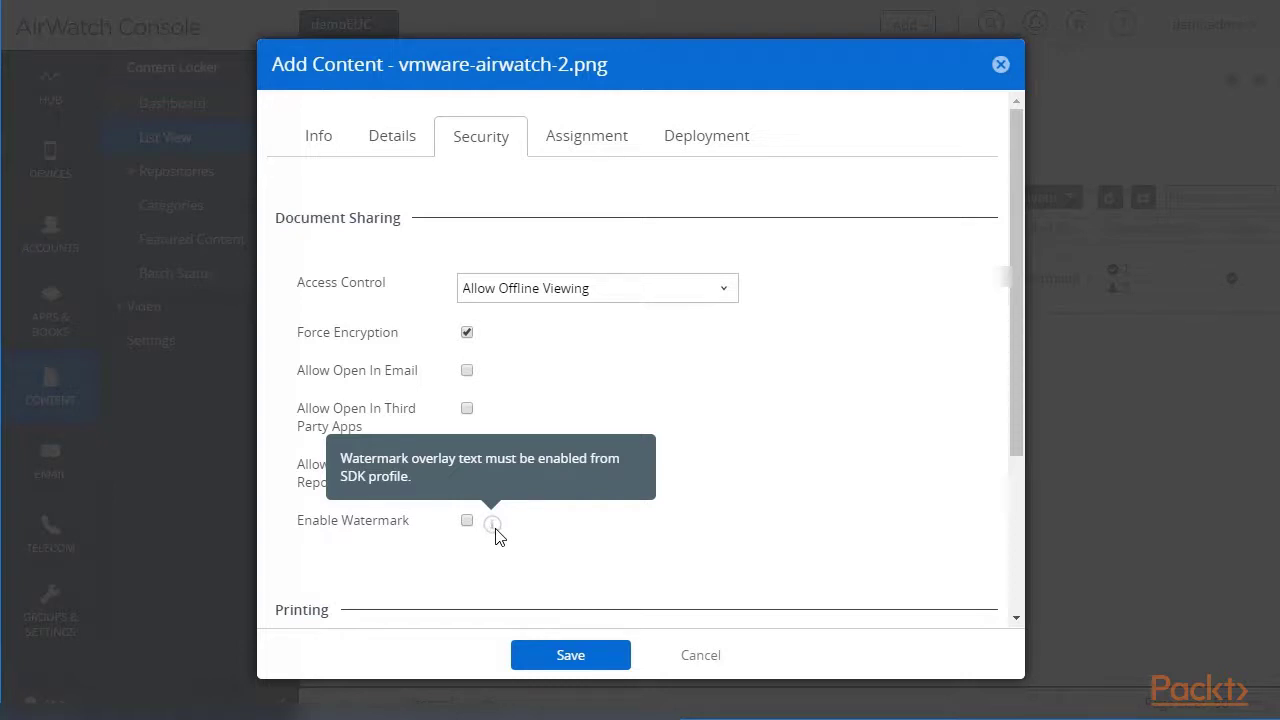
pyautogui.click(596, 136)
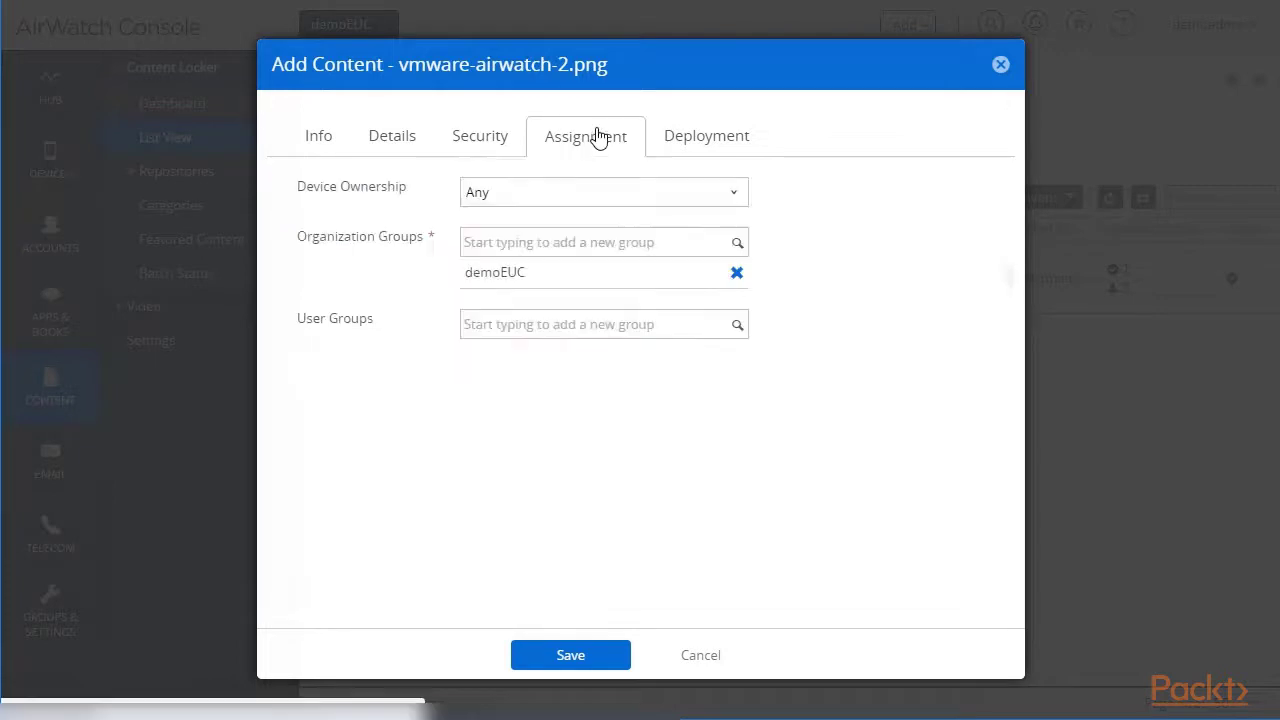
pyautogui.click(739, 194)
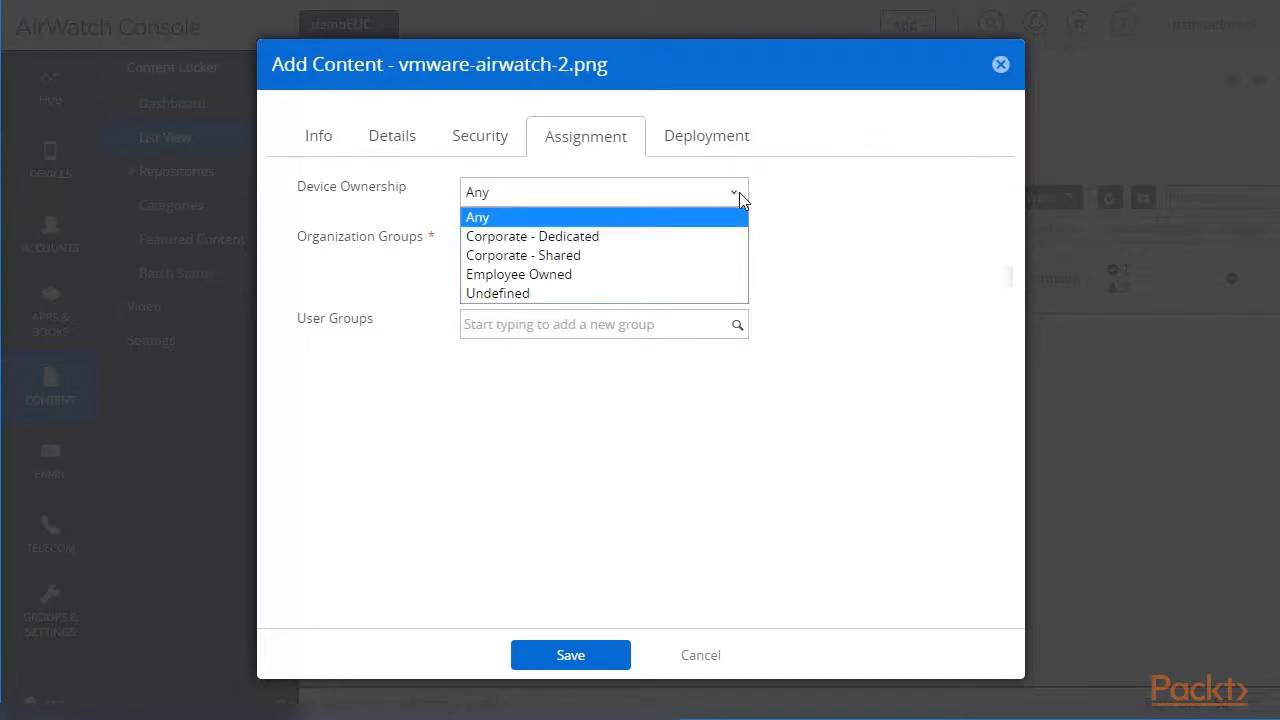
pyautogui.click(739, 195)
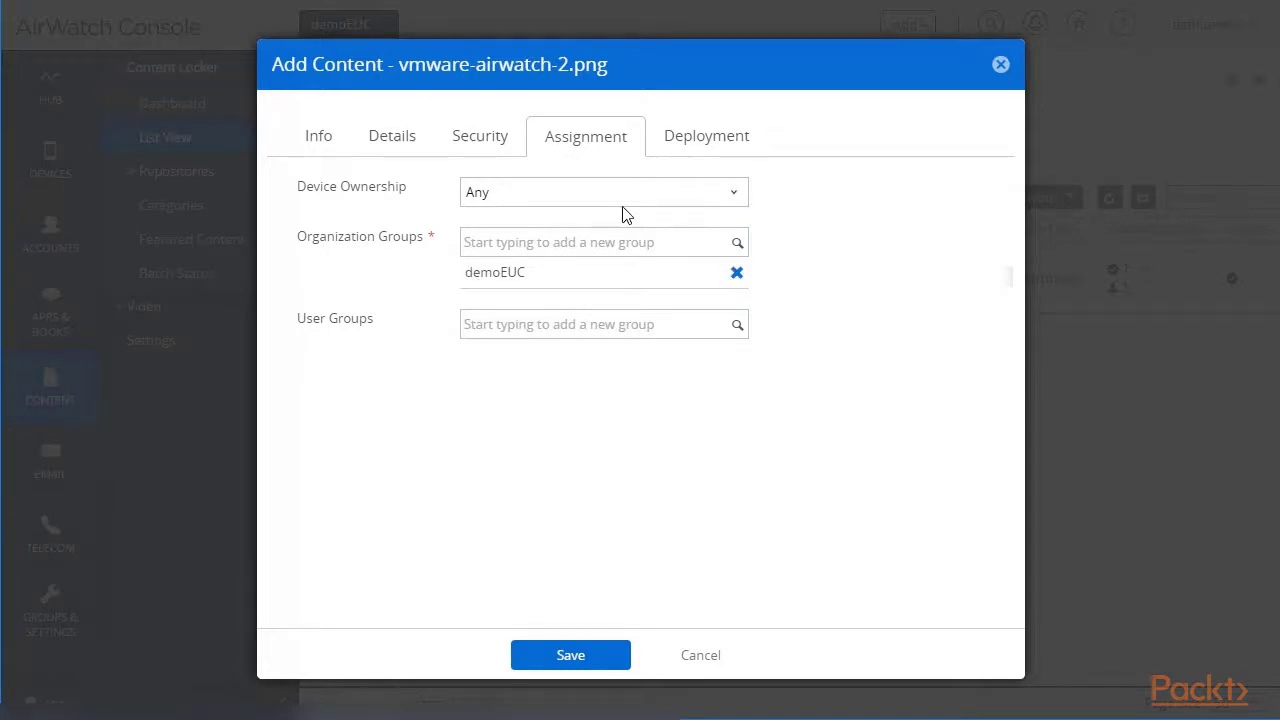
# - Check the deployment settings of vmware-airwatch-2.png, keeping transfer method Any and download type On Demand, and save the content
pyautogui.click(739, 150)
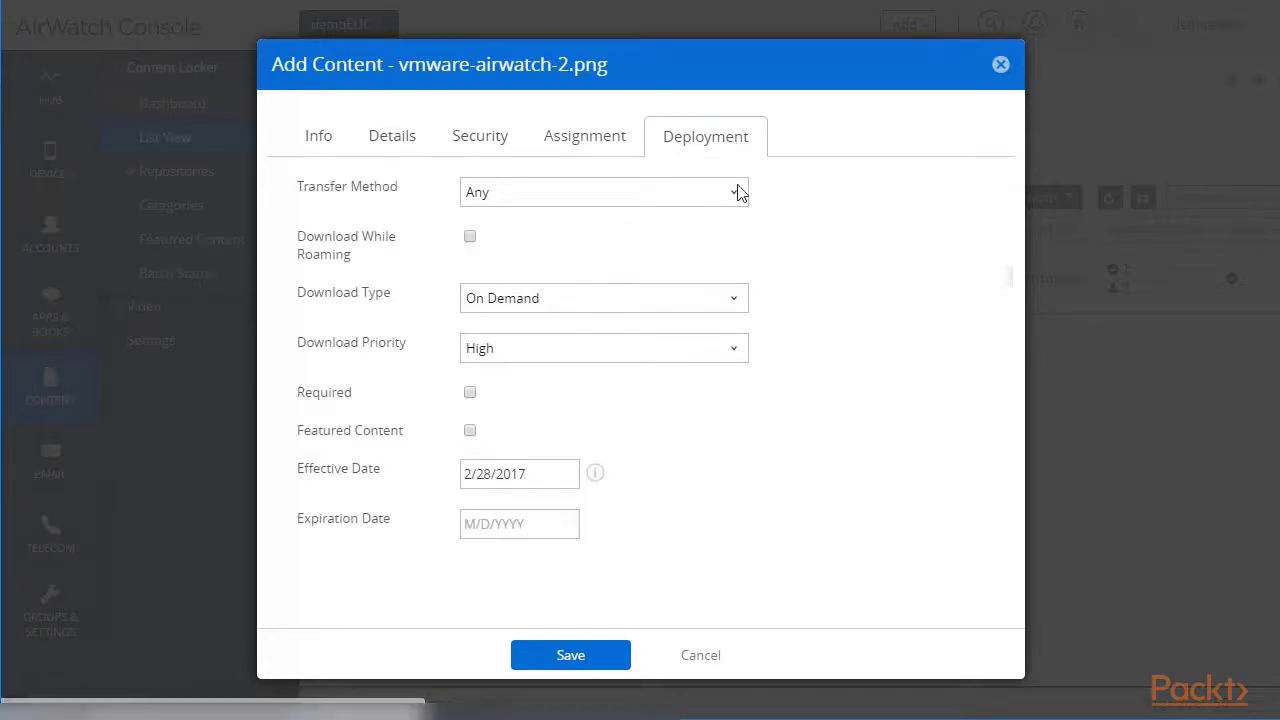
pyautogui.click(737, 193)
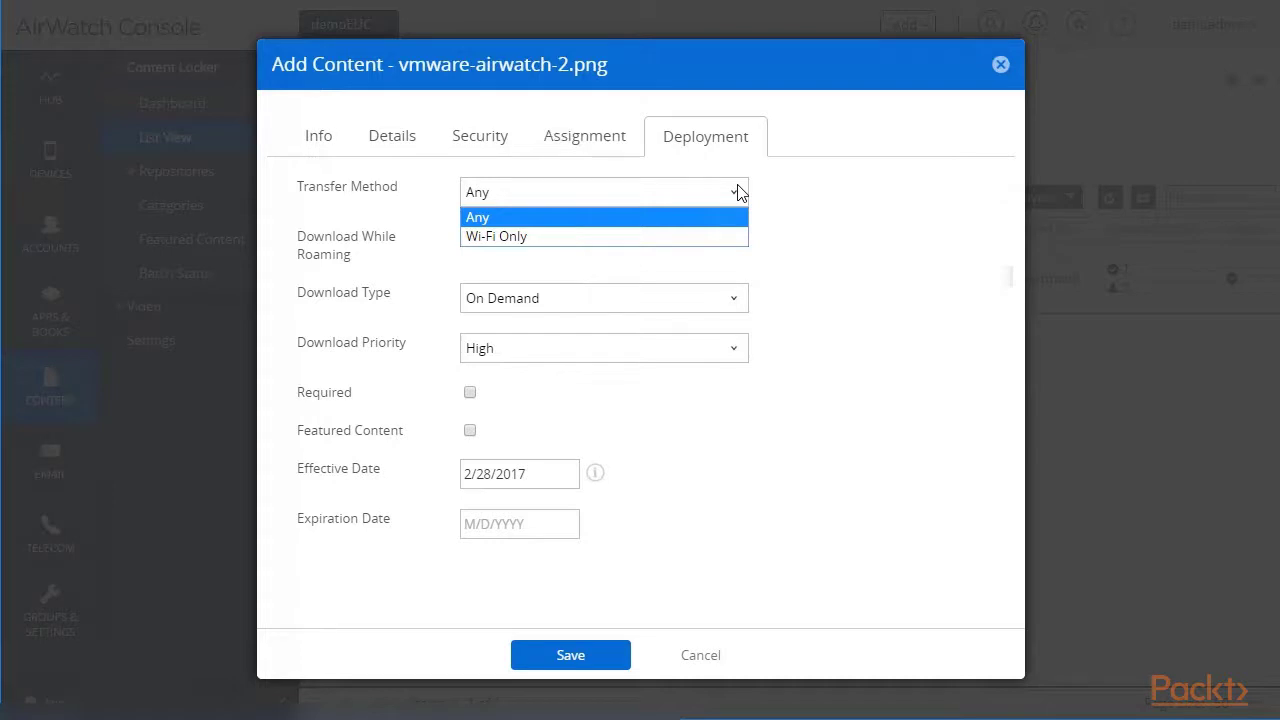
pyautogui.click(738, 192)
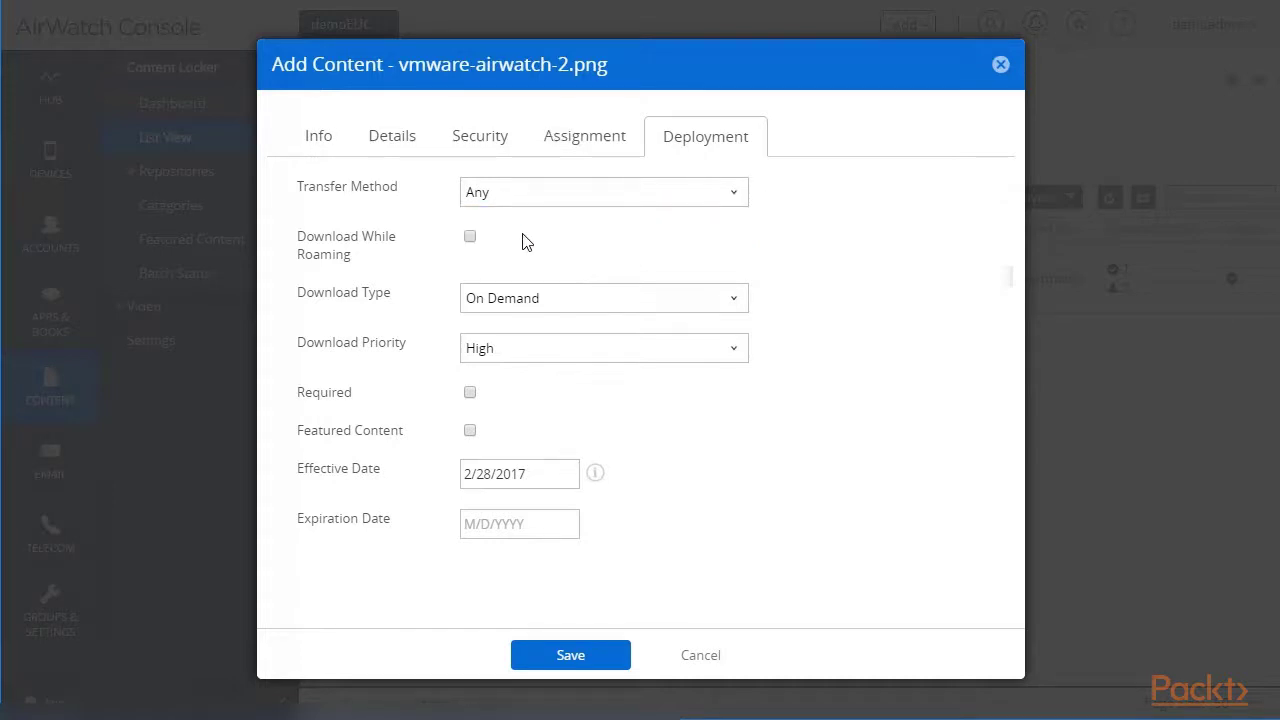
pyautogui.click(577, 304)
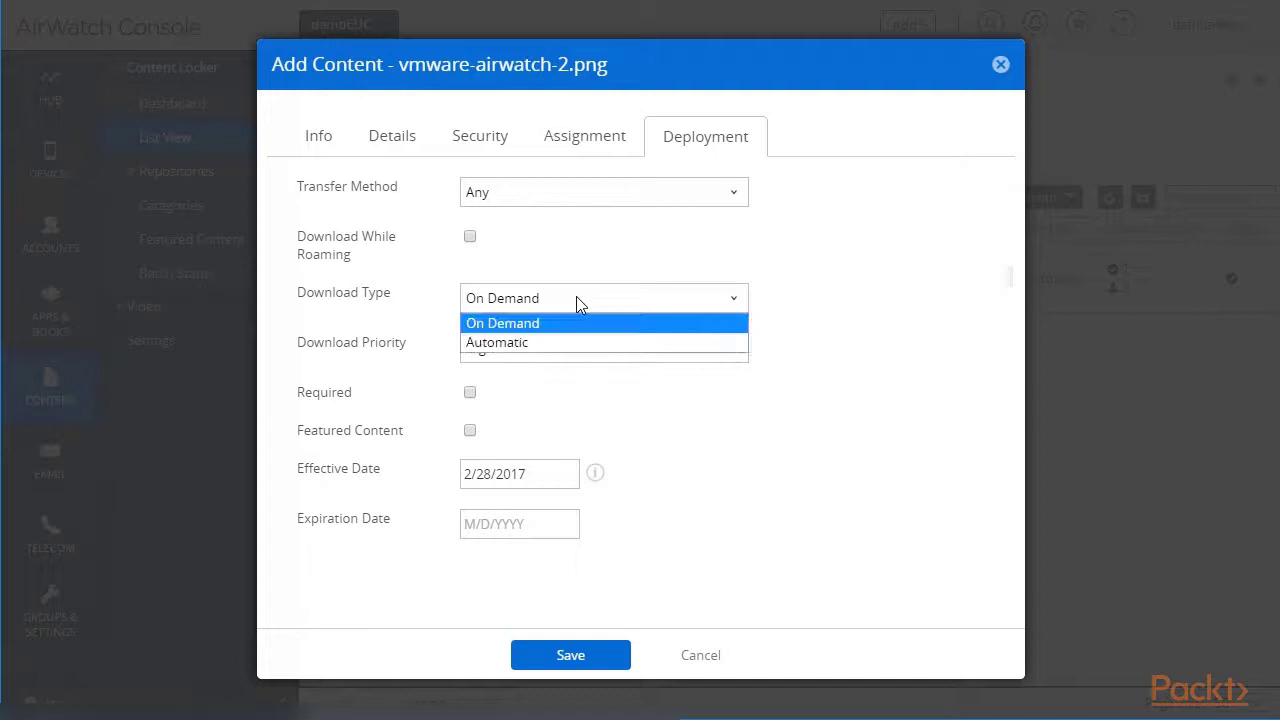
pyautogui.click(545, 323)
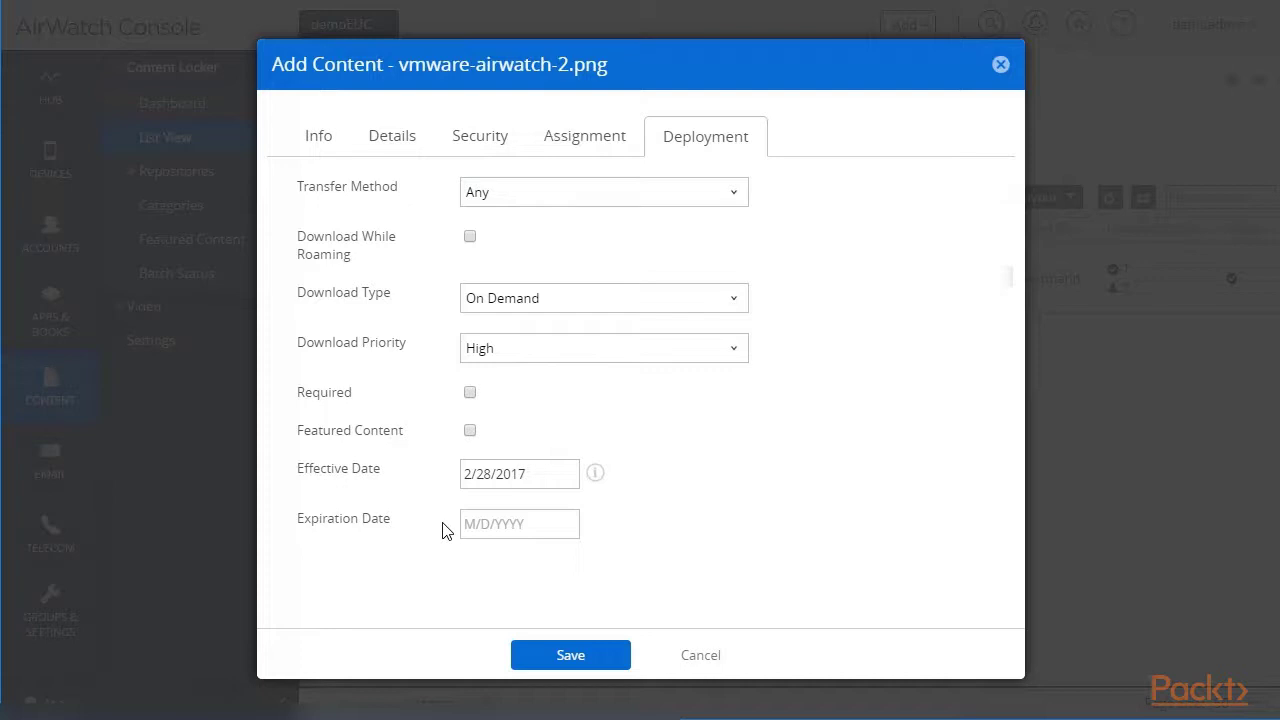
pyautogui.click(605, 662)
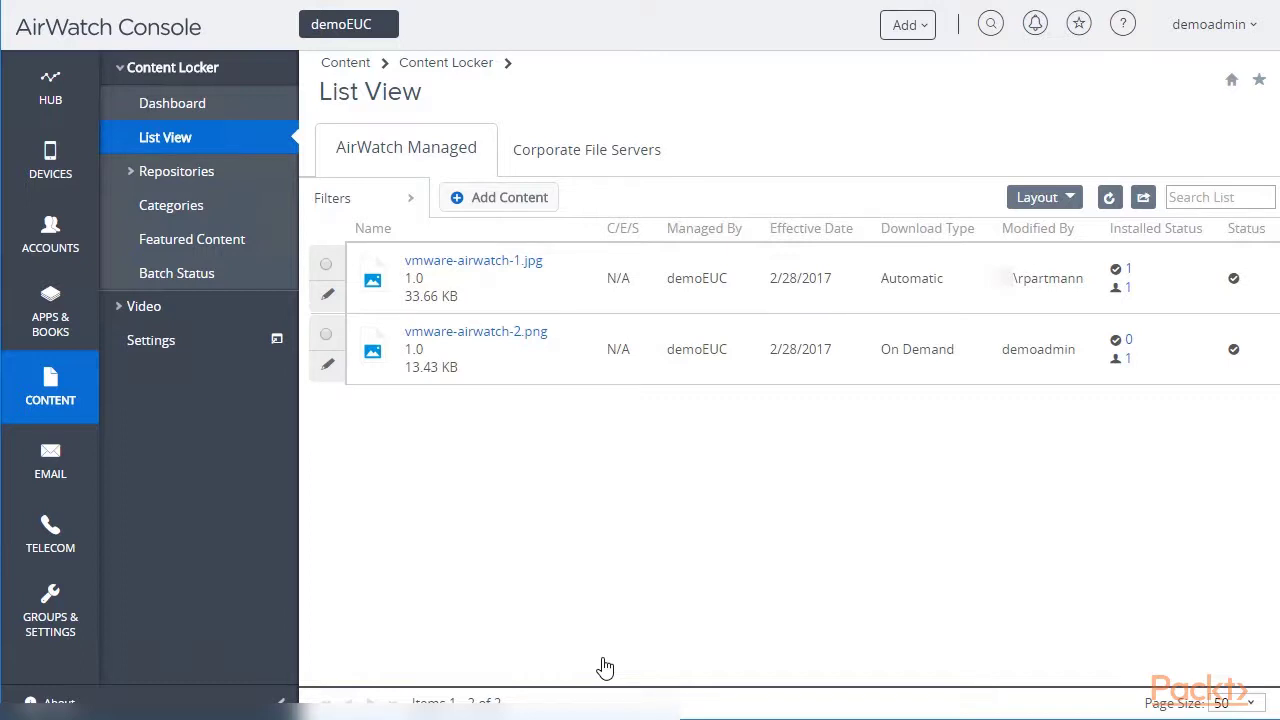
# - Upload the vmware-airwatch-1 PDF file from the files_4_content folder as another managed content item
pyautogui.click(488, 193)
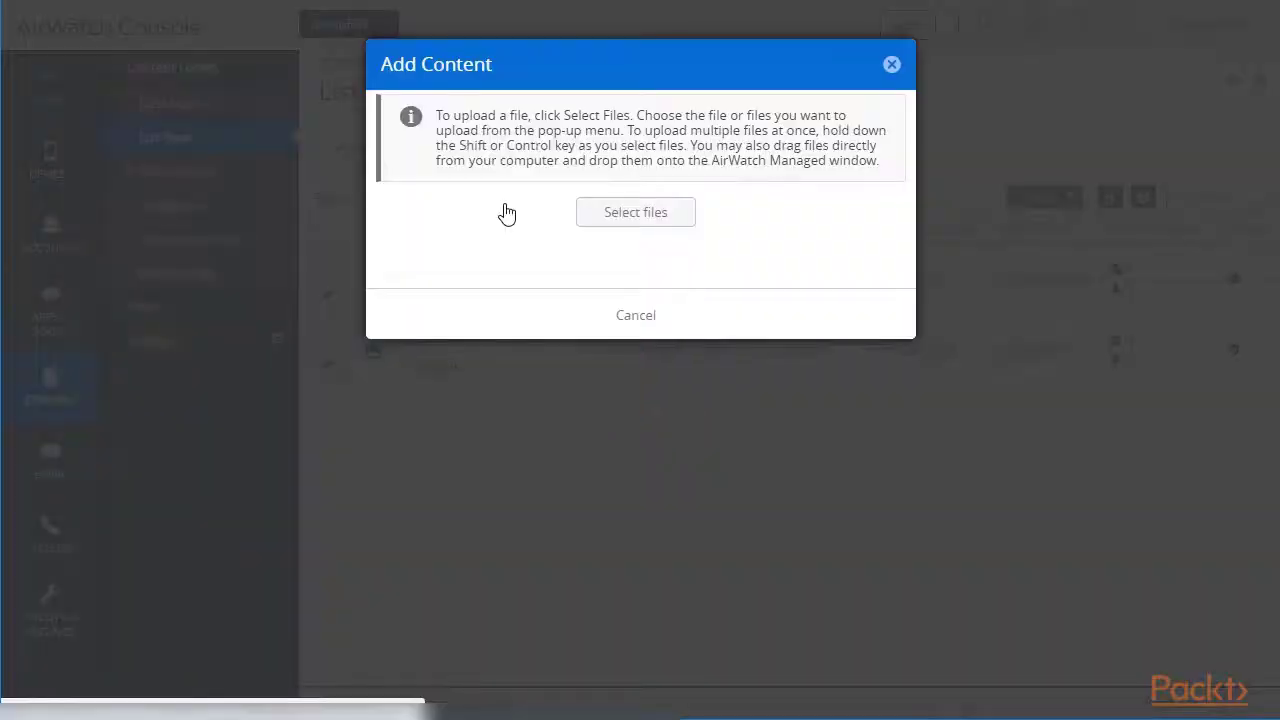
pyautogui.click(642, 219)
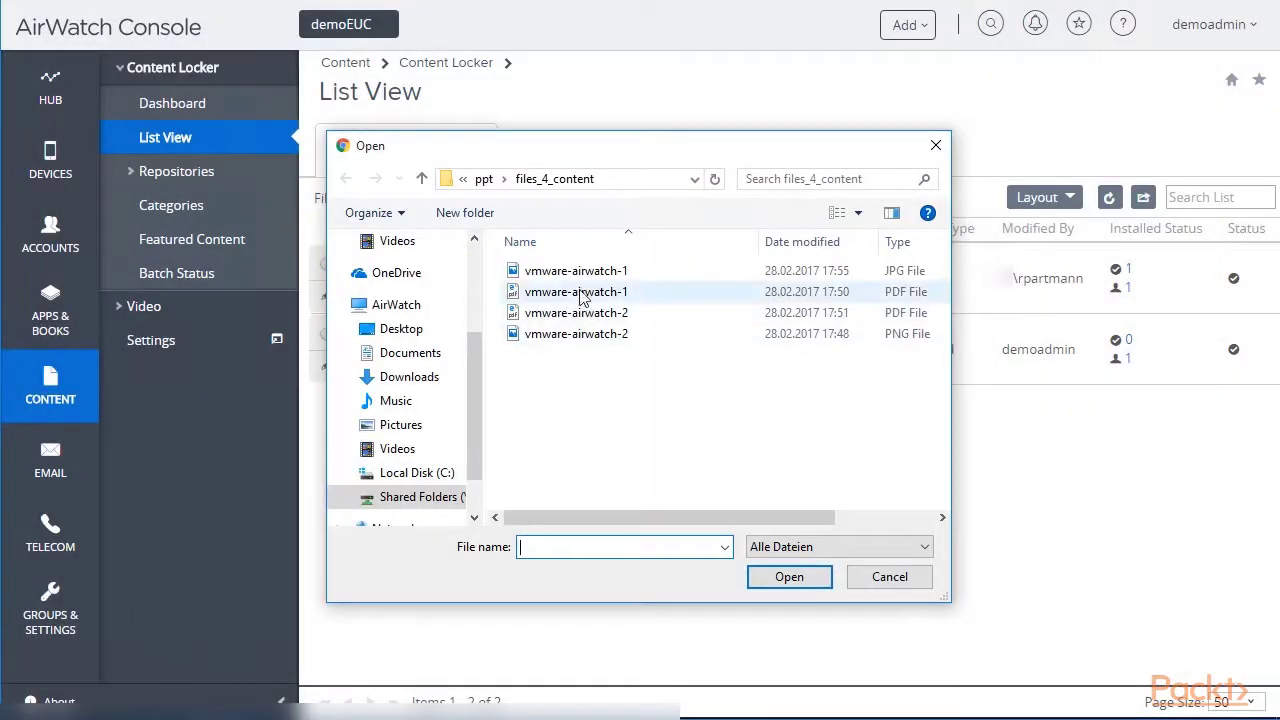
pyautogui.click(580, 291)
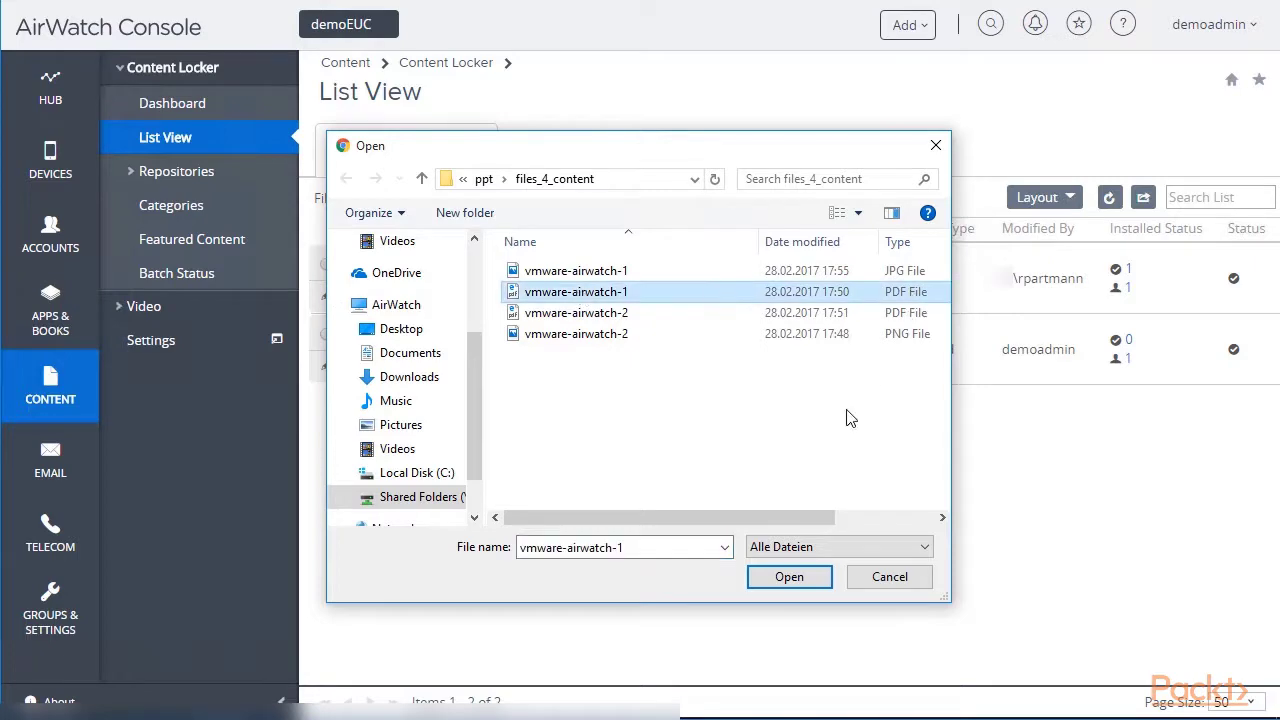
pyautogui.click(818, 576)
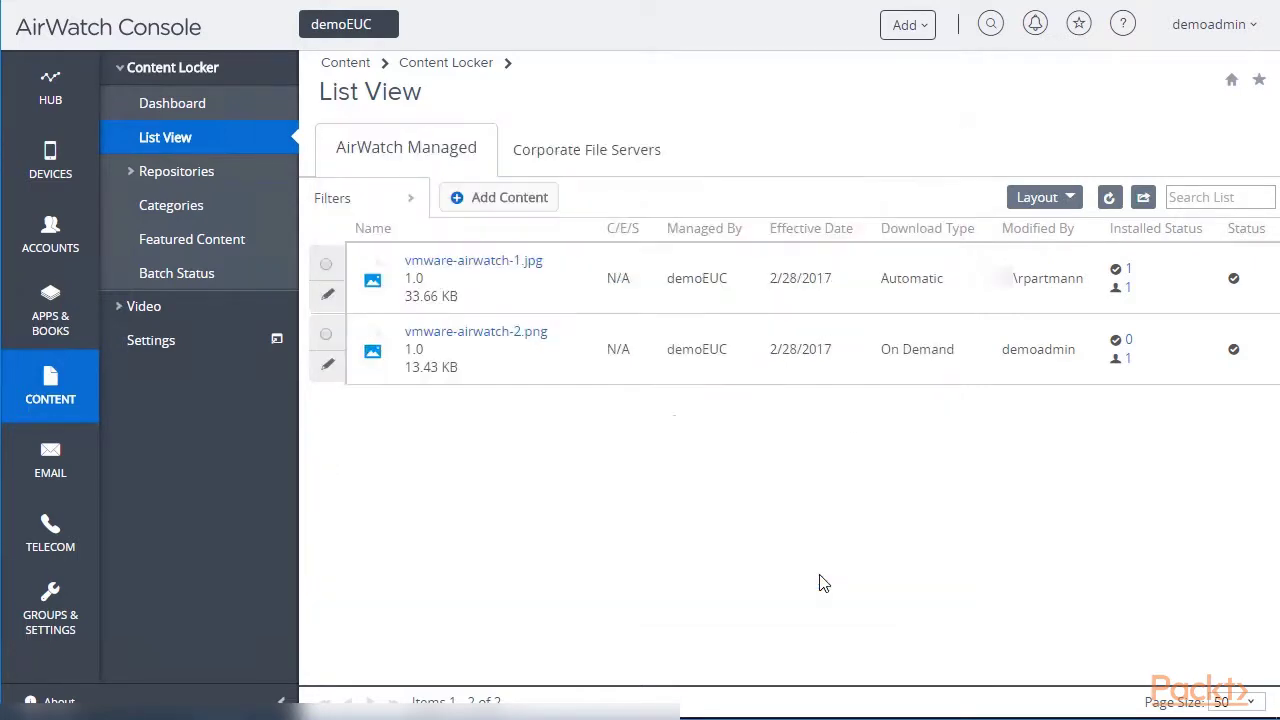
# - Assign vmware-airwatch-1.pdf to the PDFs category, check its assignment and deployment settings, and save the content with download type On Demand
pyautogui.click(728, 565)
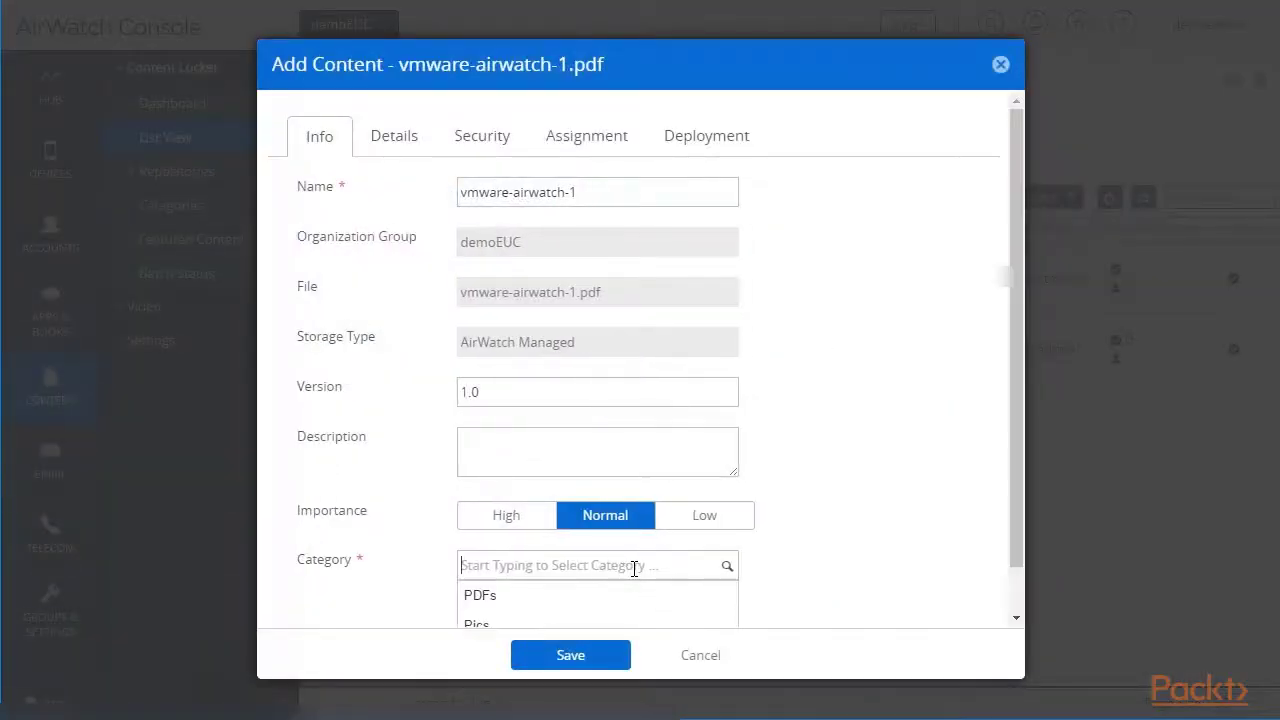
pyautogui.click(514, 604)
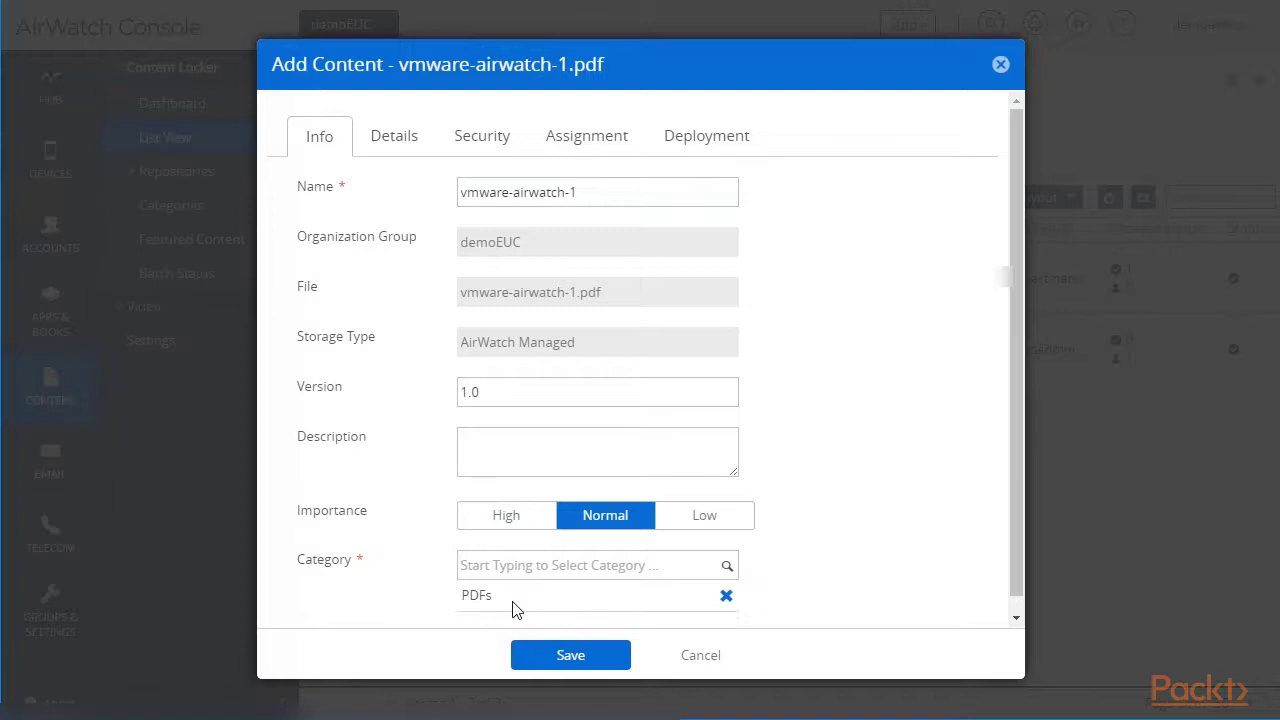
pyautogui.click(482, 135)
pyautogui.click(586, 136)
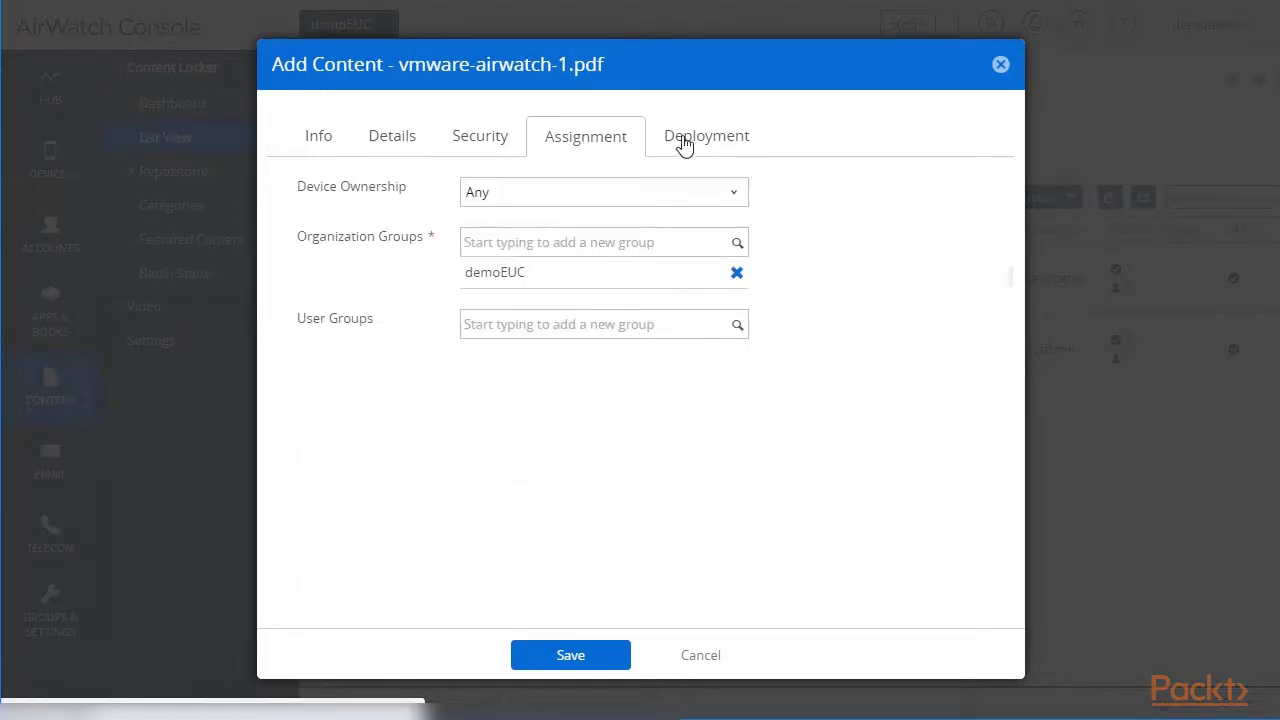
pyautogui.click(733, 141)
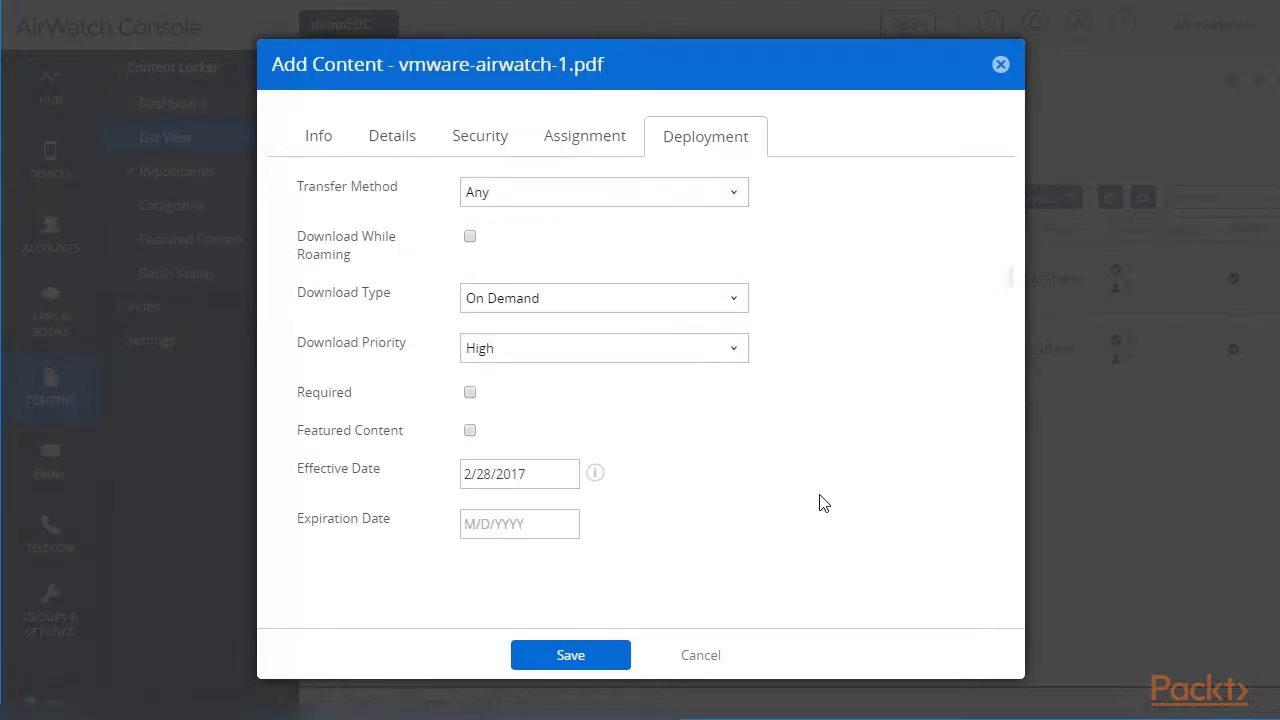
pyautogui.click(525, 665)
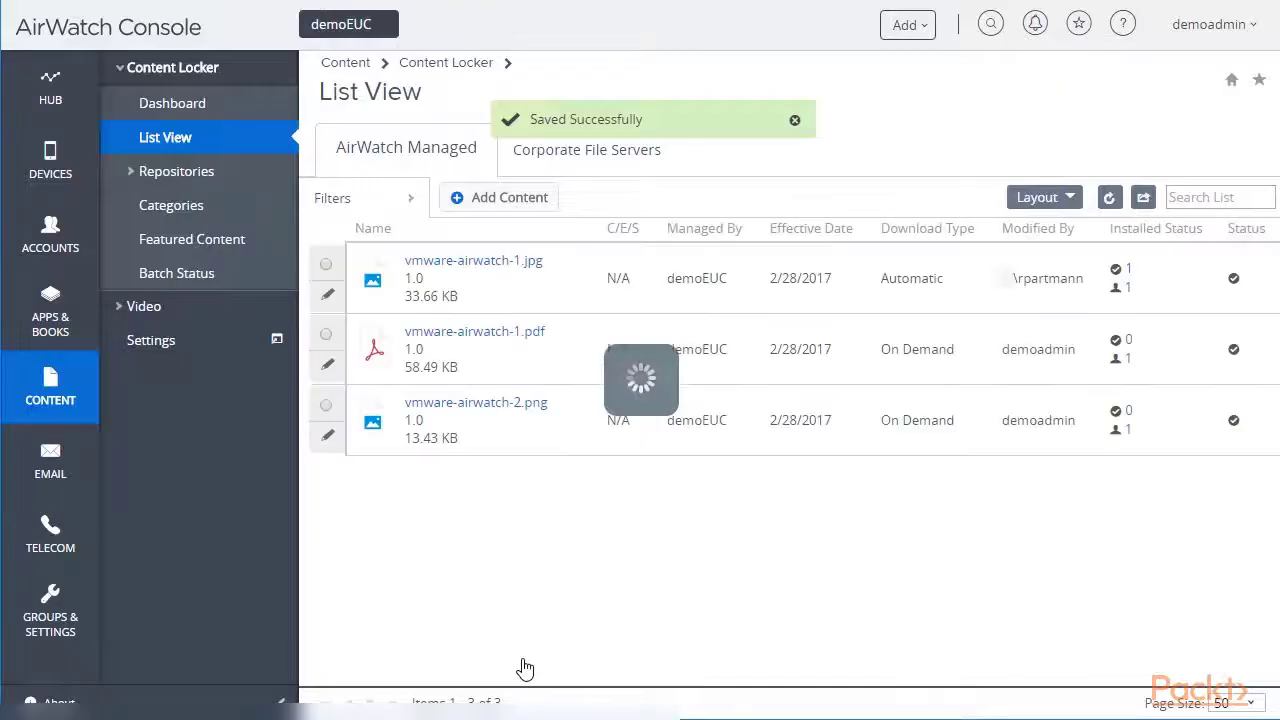
# - Upload vmware-airwatch-2.pdf as another managed content item and assign it to the PDFs category
pyautogui.click(535, 200)
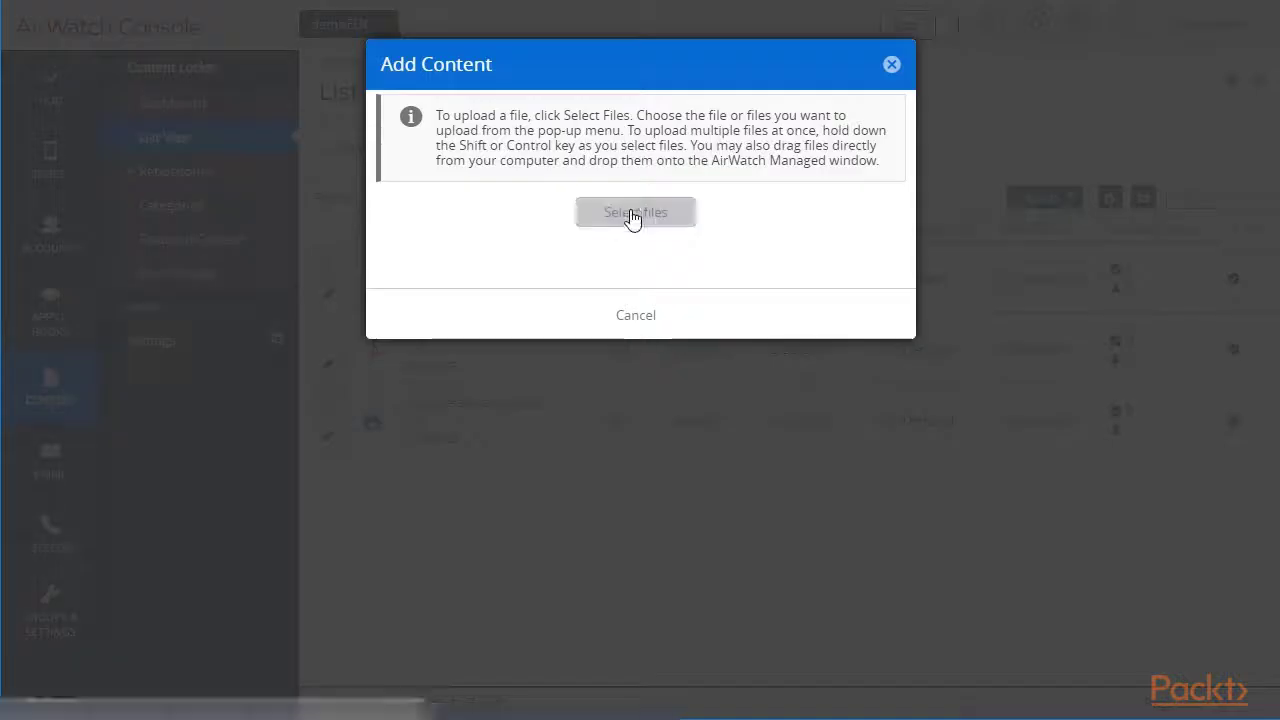
pyautogui.click(631, 219)
pyautogui.click(620, 323)
pyautogui.doubleClick(620, 323)
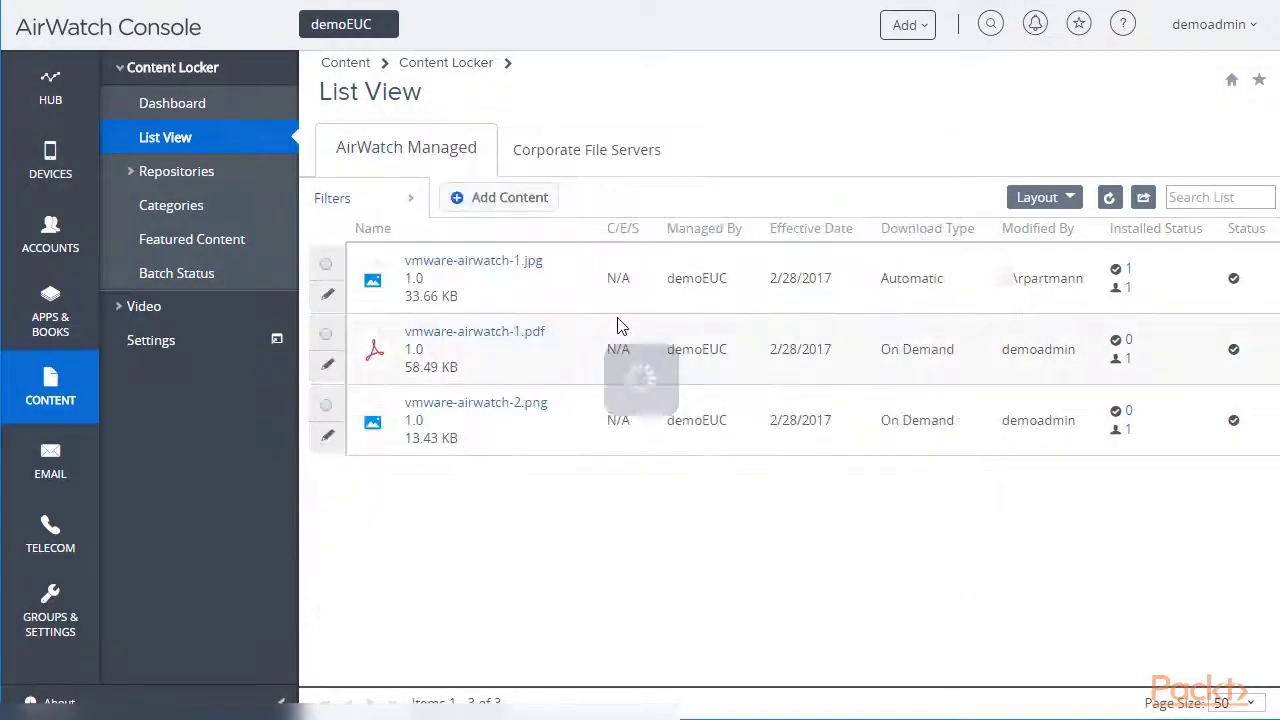
pyautogui.click(545, 565)
pyautogui.click(534, 591)
# - Set the download type of vmware-airwatch-2.pdf to Automatic in its deployment settings and save the content
pyautogui.click(394, 143)
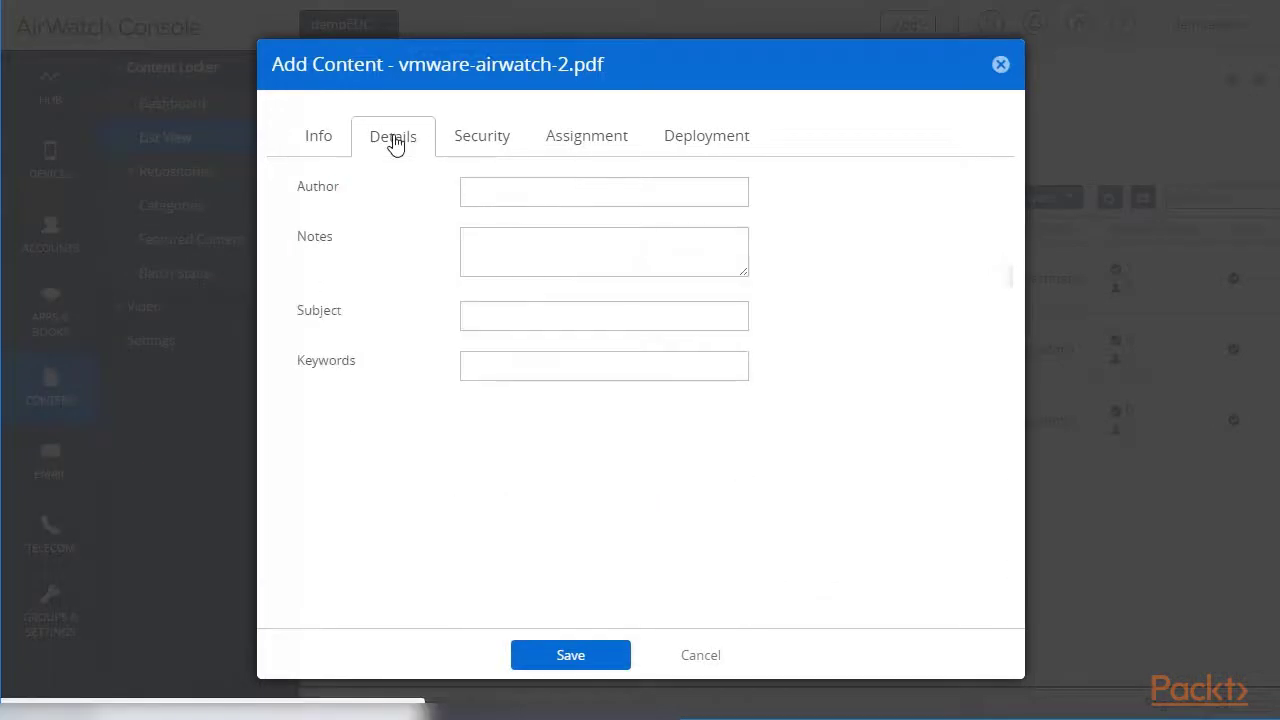
pyautogui.click(687, 138)
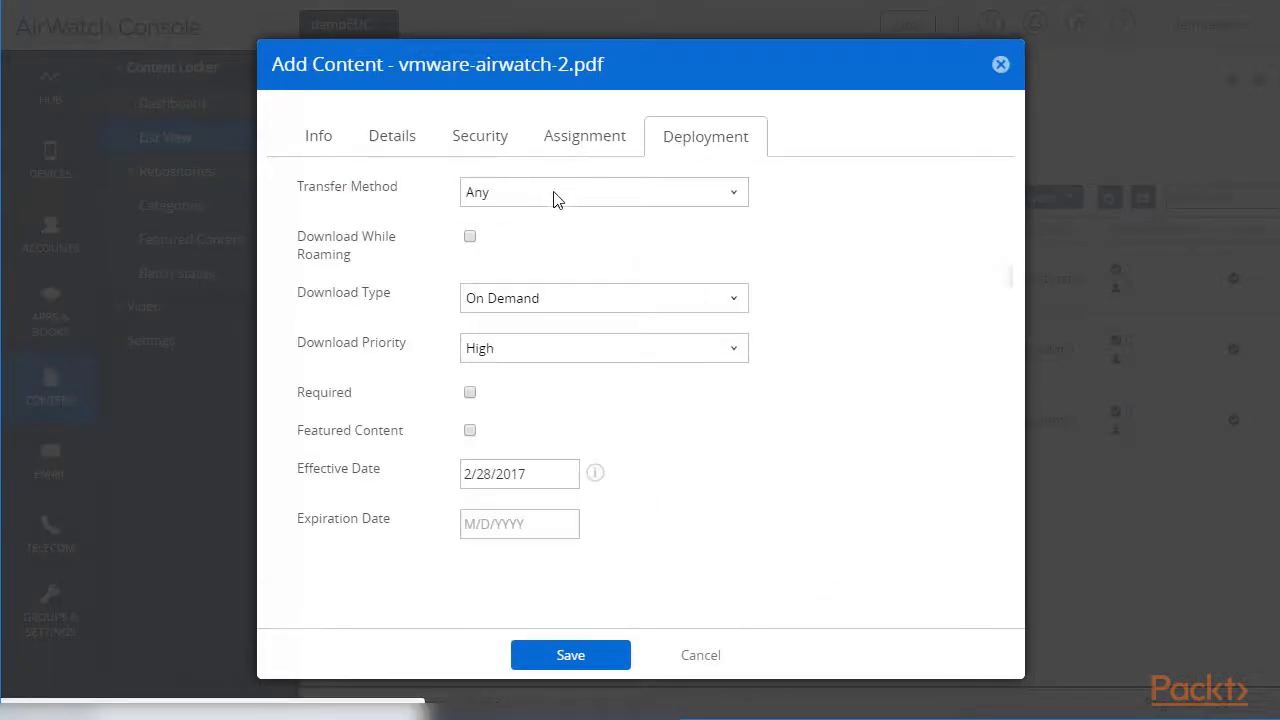
pyautogui.click(475, 300)
pyautogui.click(495, 343)
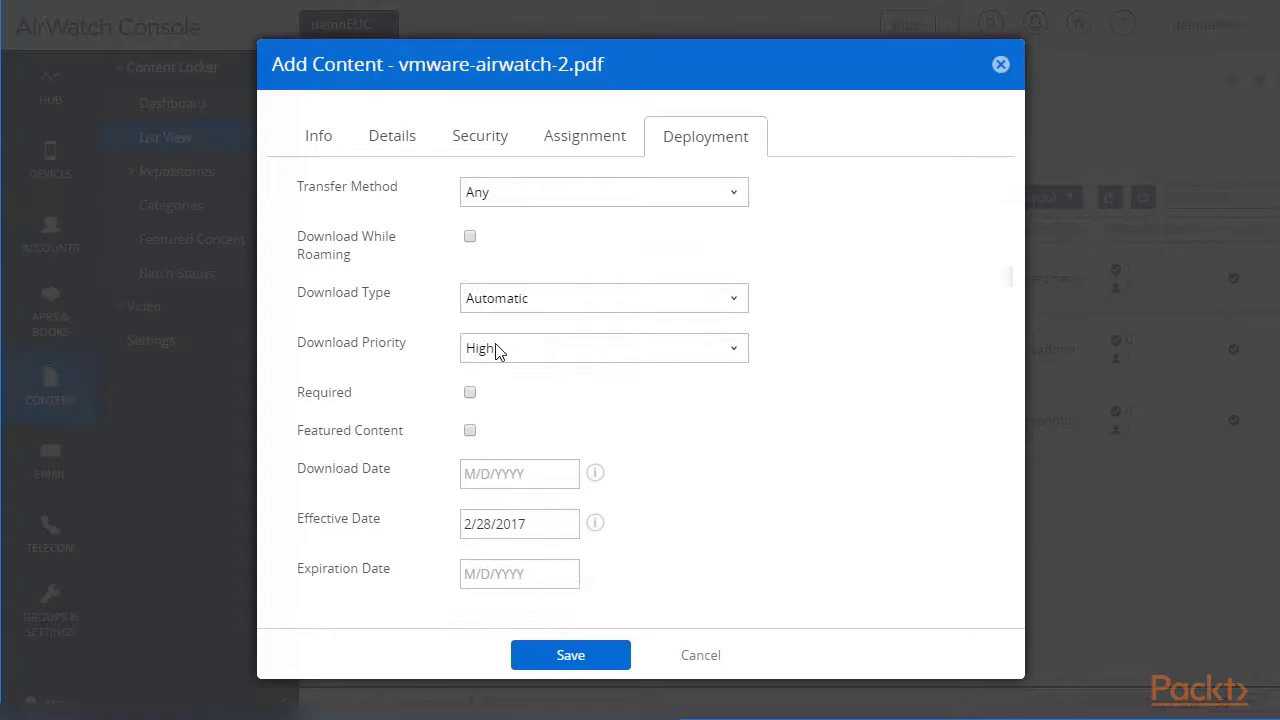
pyautogui.click(571, 658)
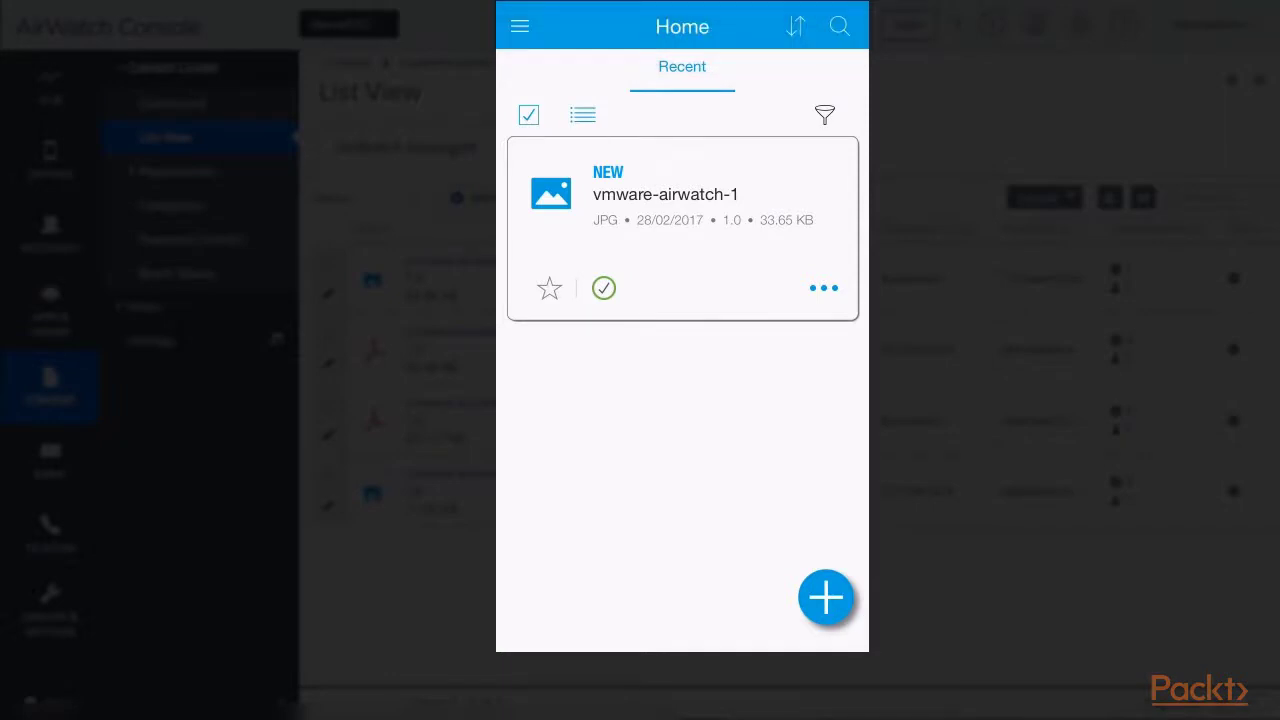
# - Switch to the Content Locker mobile app, open the Pics category in the Home repository, and view vmware-airwatch-2.png
pyautogui.click(519, 26)
pyautogui.click(630, 272)
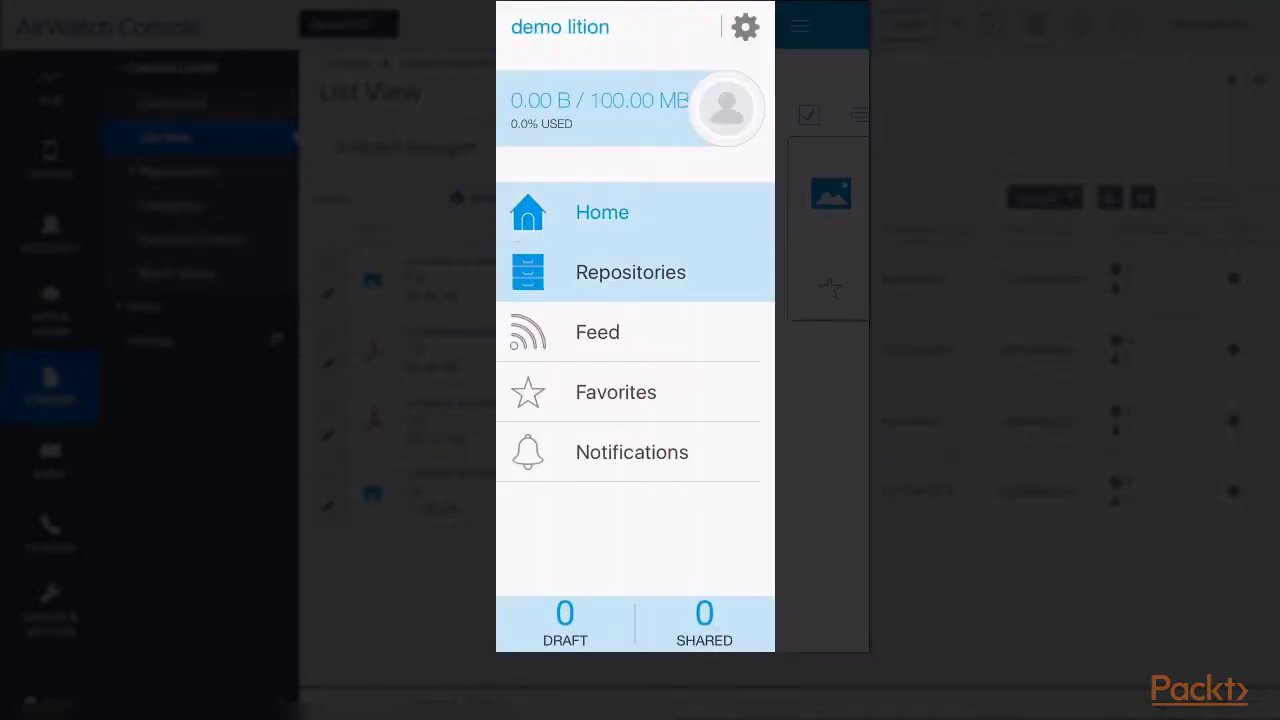
pyautogui.click(620, 421)
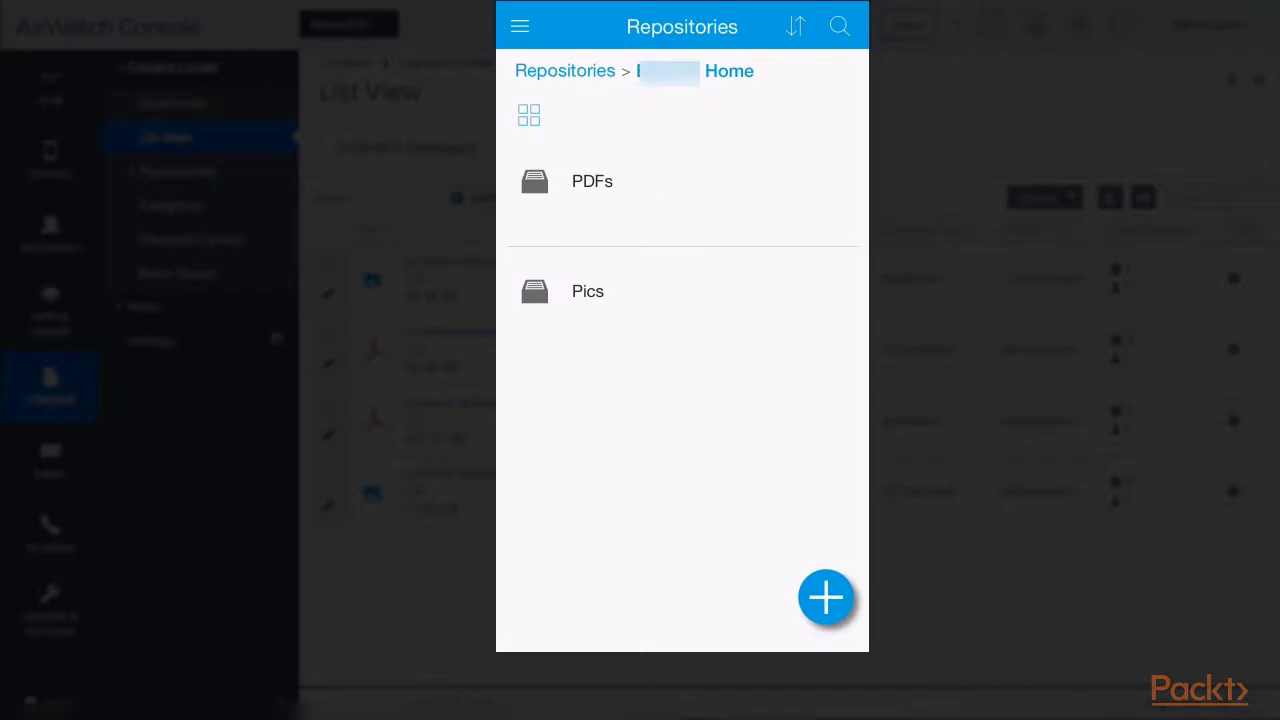
pyautogui.click(588, 291)
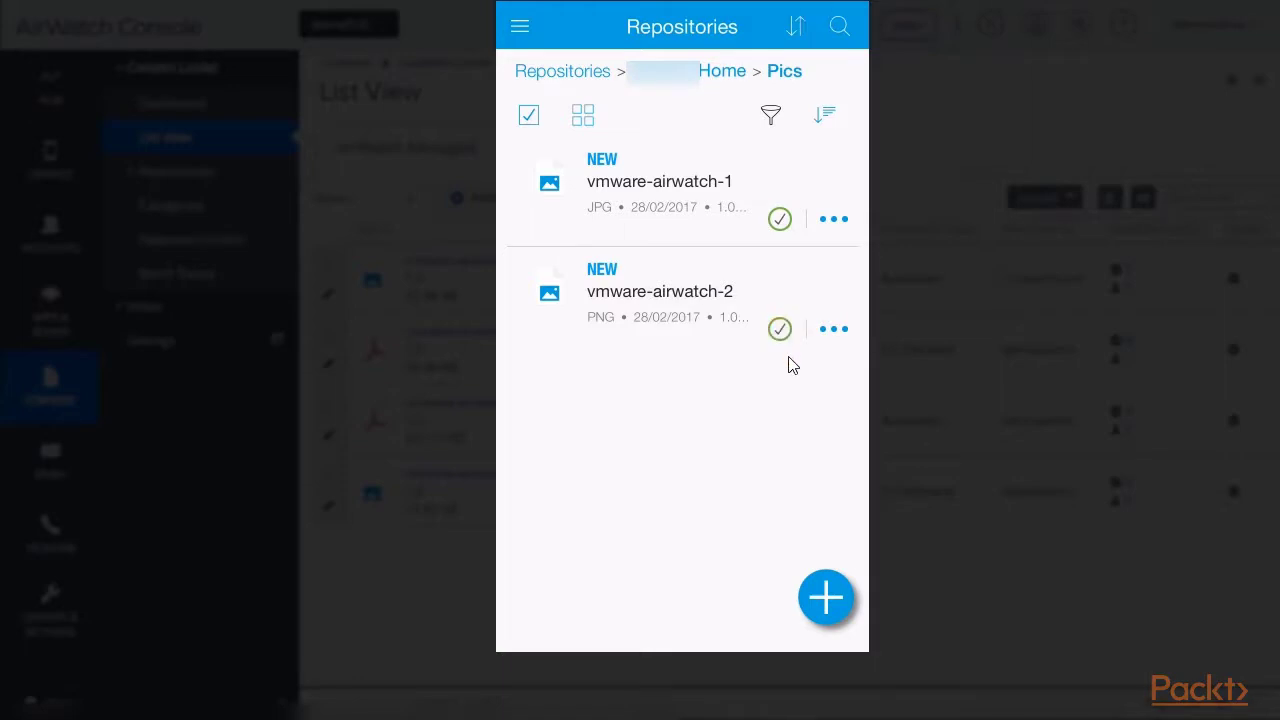
pyautogui.click(790, 365)
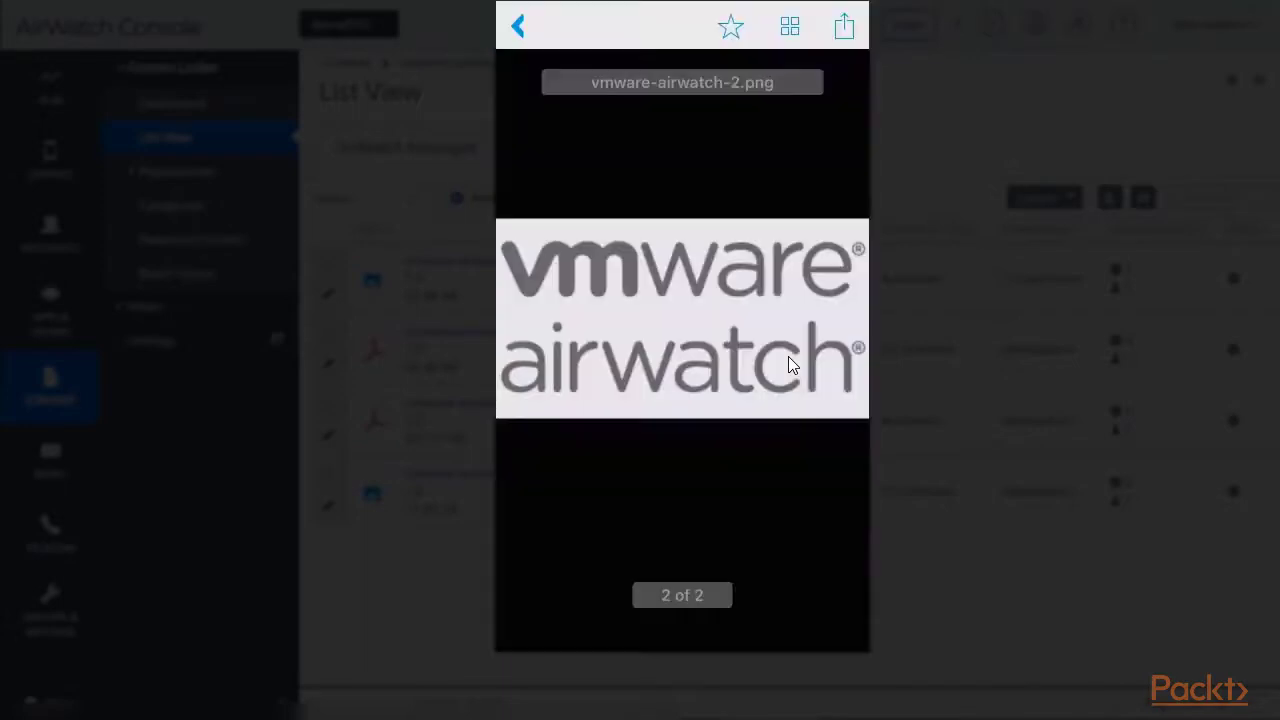
pyautogui.press('Escape')
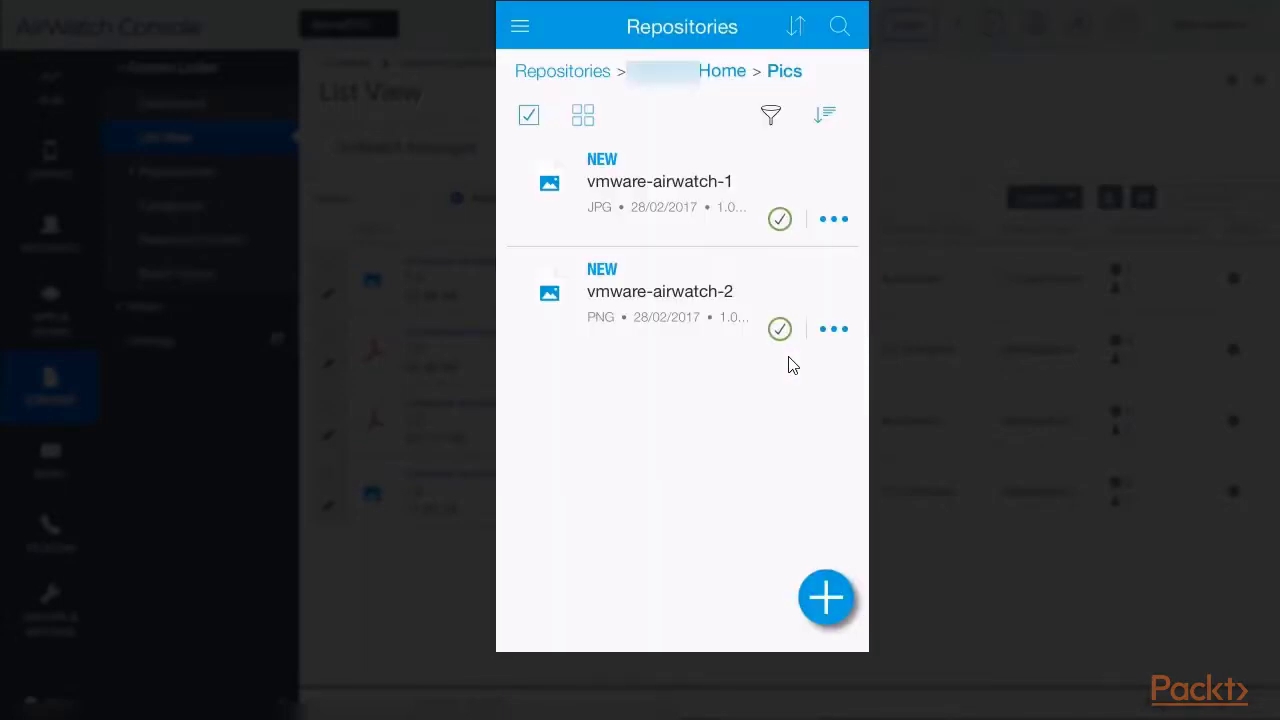
# - Open the PDFs category in the Home repository and view vmware-airwatch-2.pdf and vmware-airwatch-1.pdf on the device
pyautogui.press('Escape')
pyautogui.press('Return')
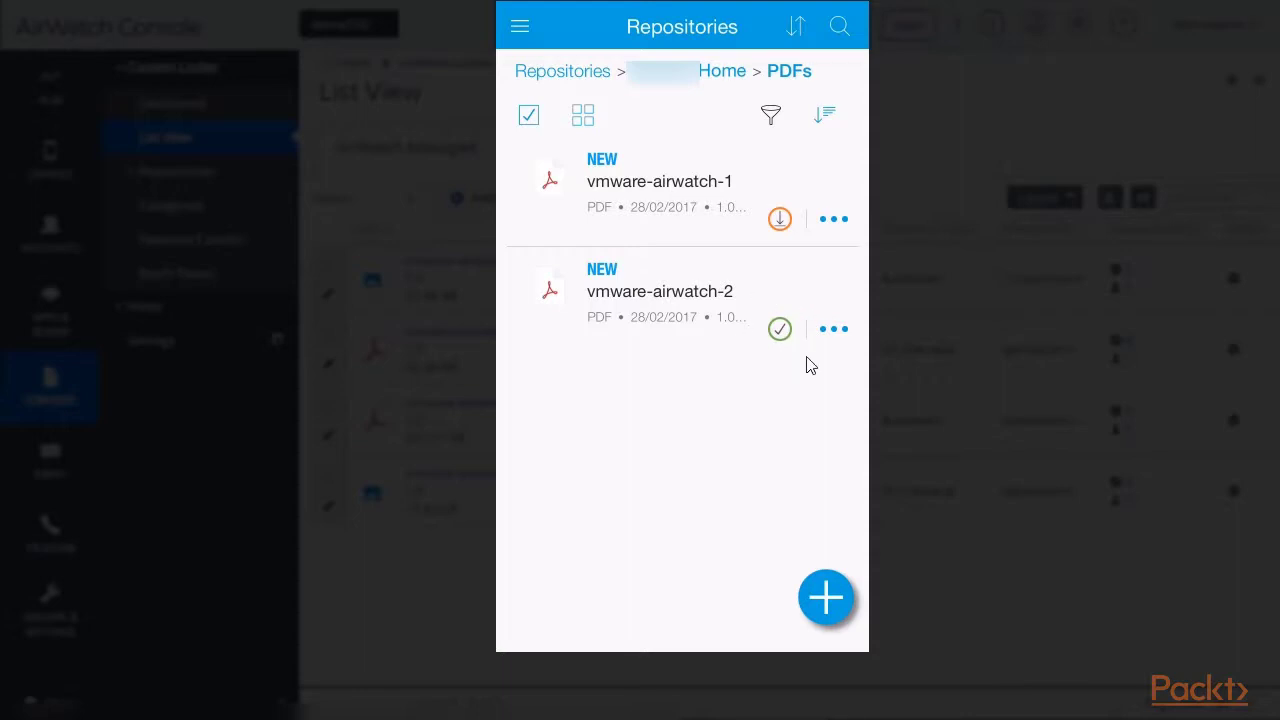
pyautogui.click(757, 246)
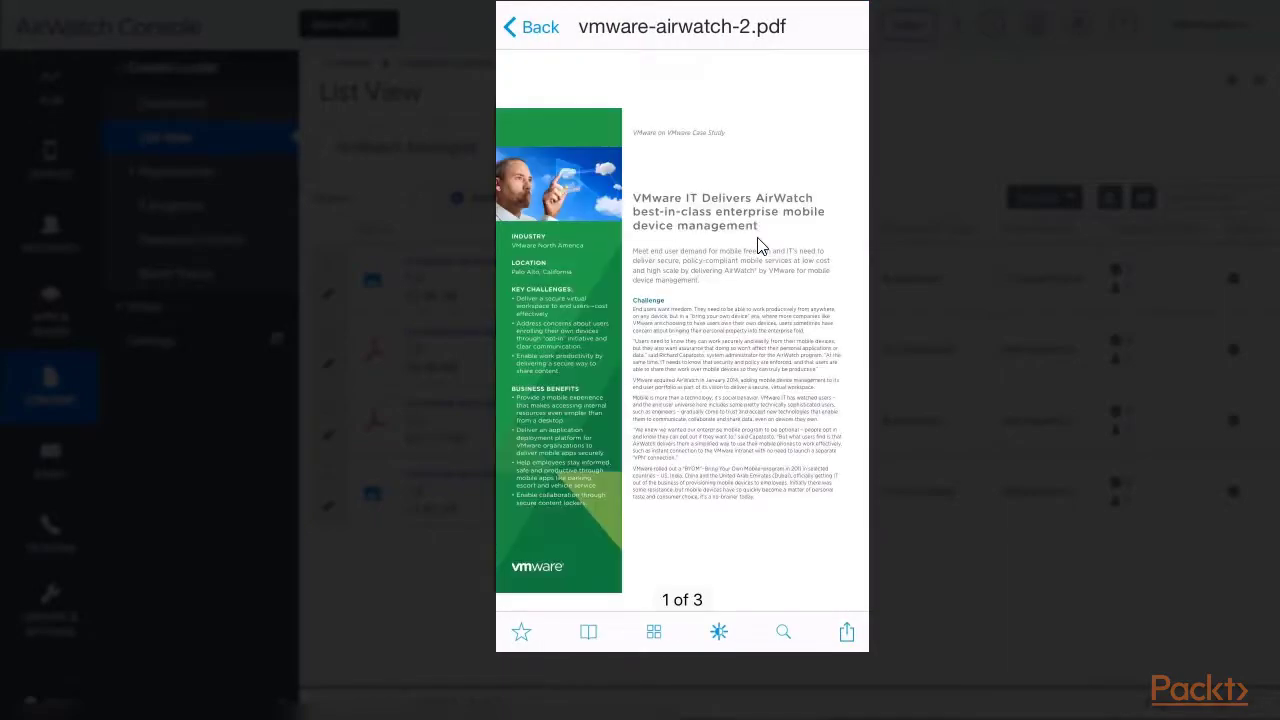
pyautogui.doubleClick(757, 246)
pyautogui.doubleClick(757, 246)
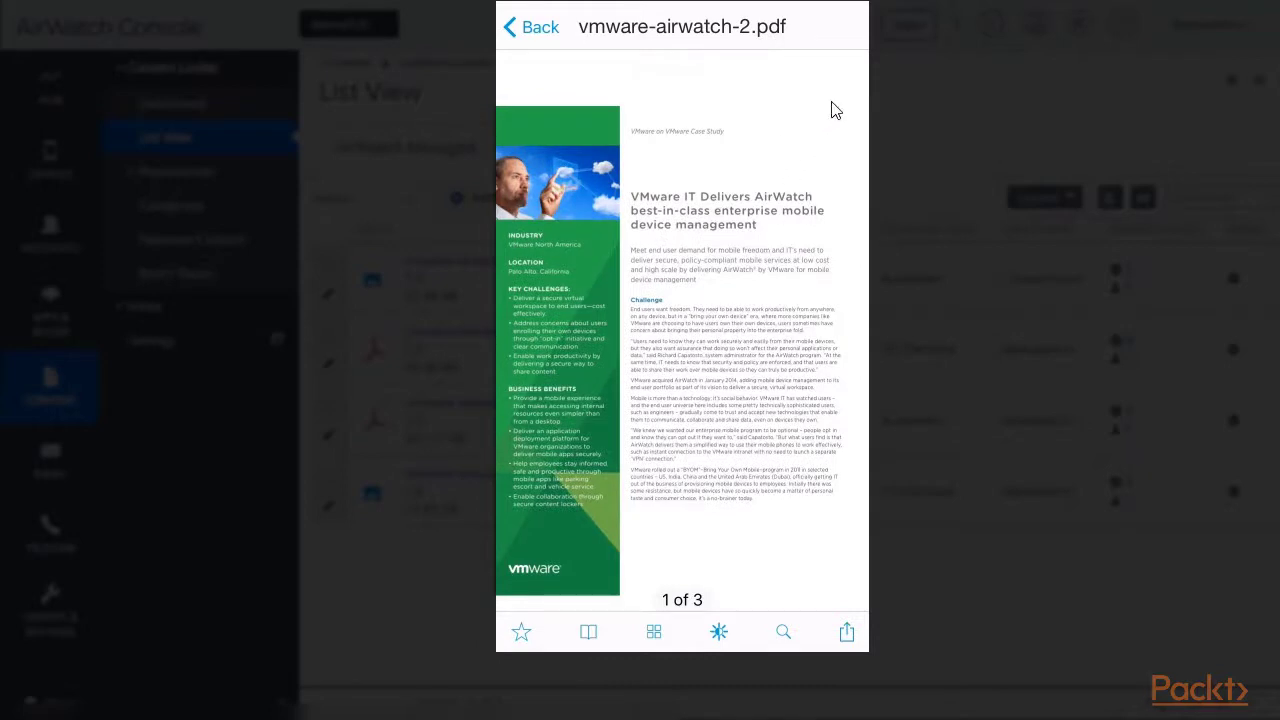
pyautogui.press('Escape')
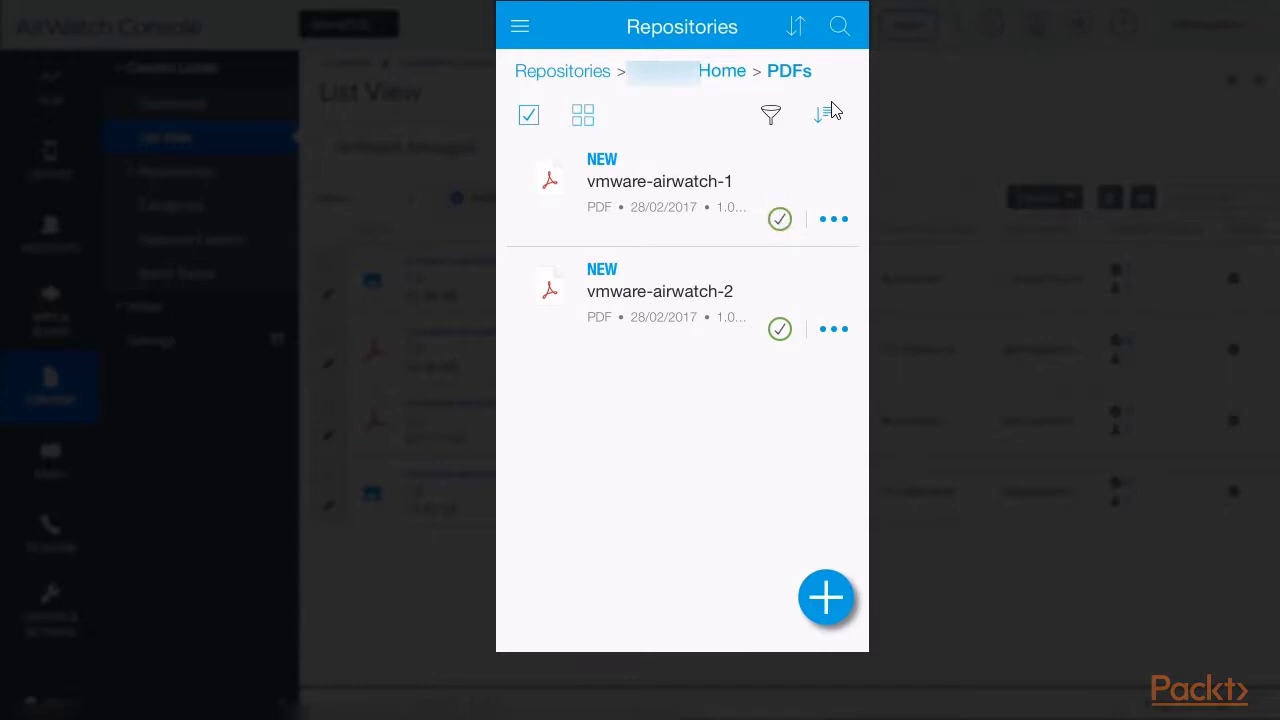
pyautogui.press('Return')
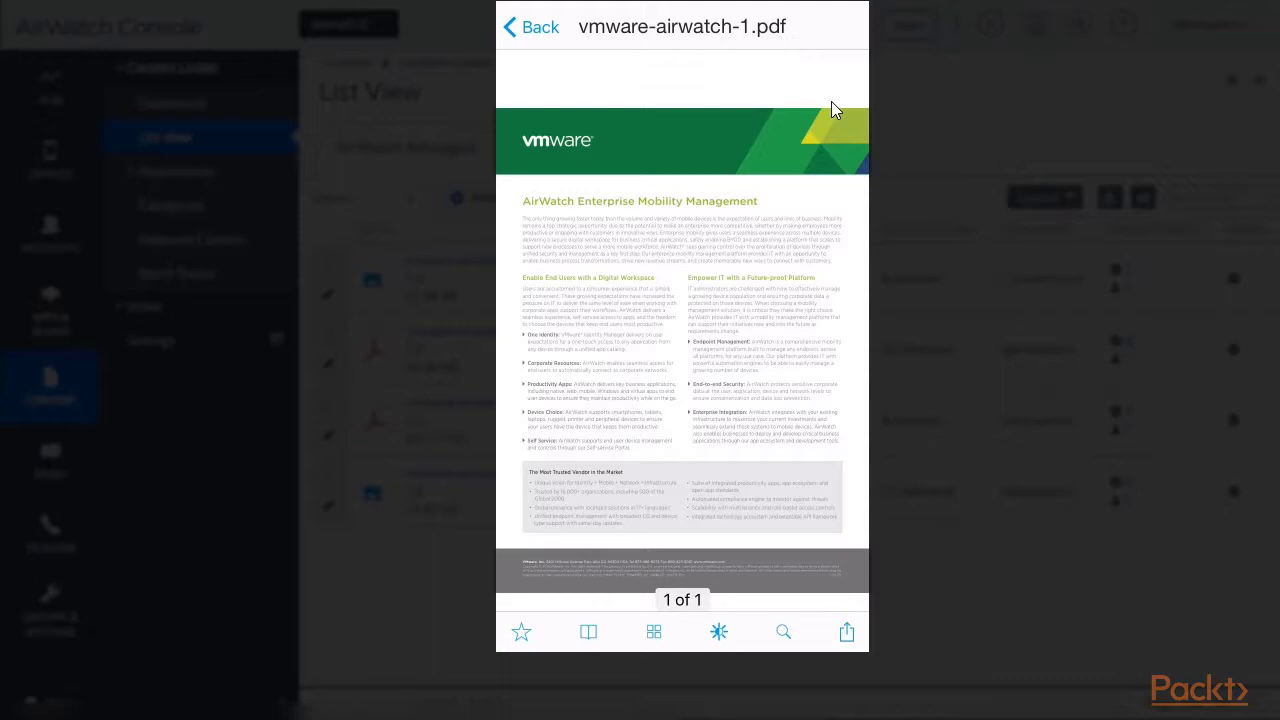
pyautogui.press('Escape')
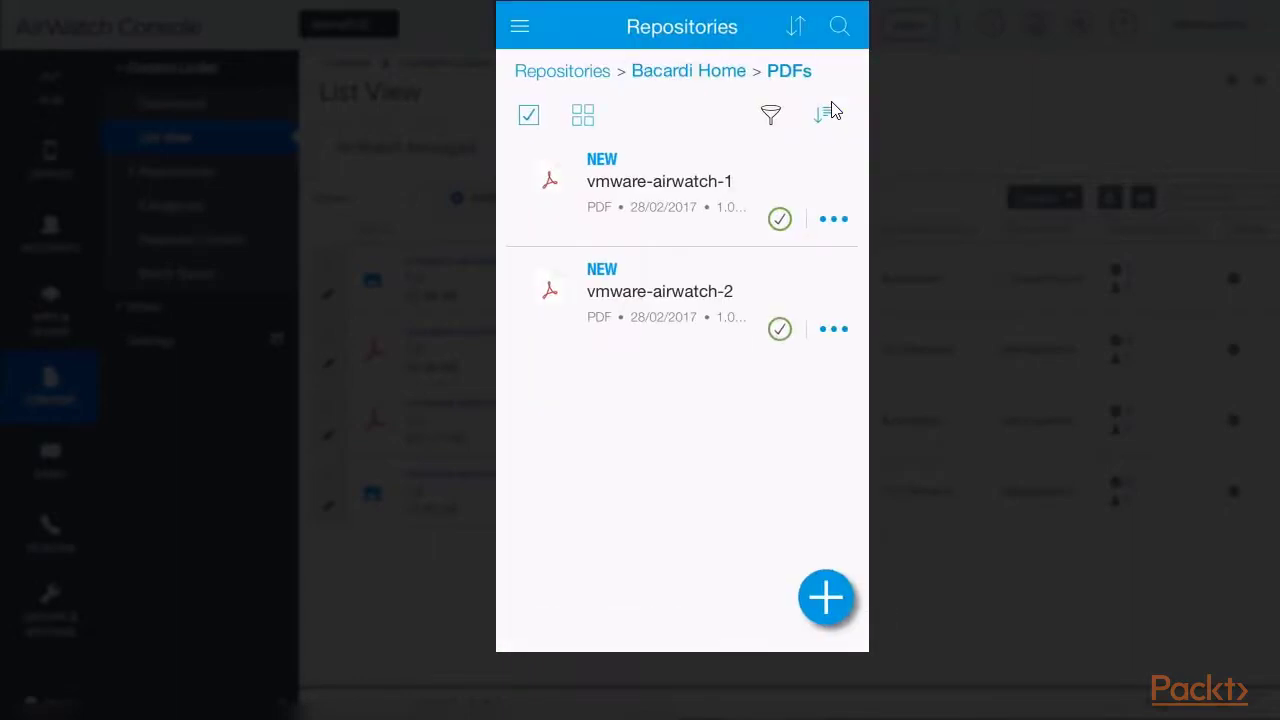